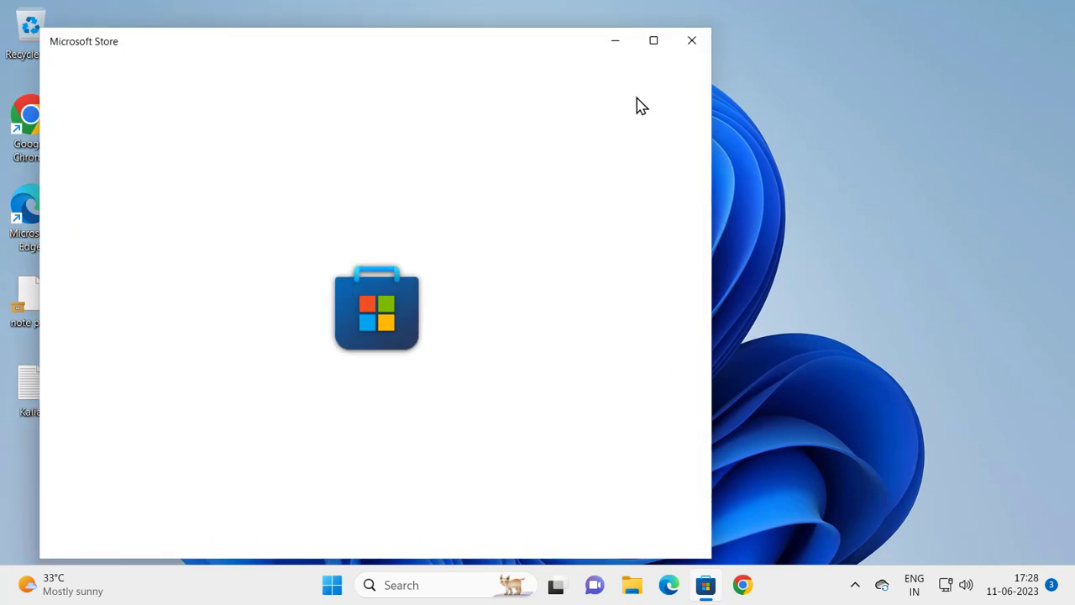
Step: Check whether the Microsoft Store loads with its window maximized, restore the window, and close the store
left_click(653, 42)
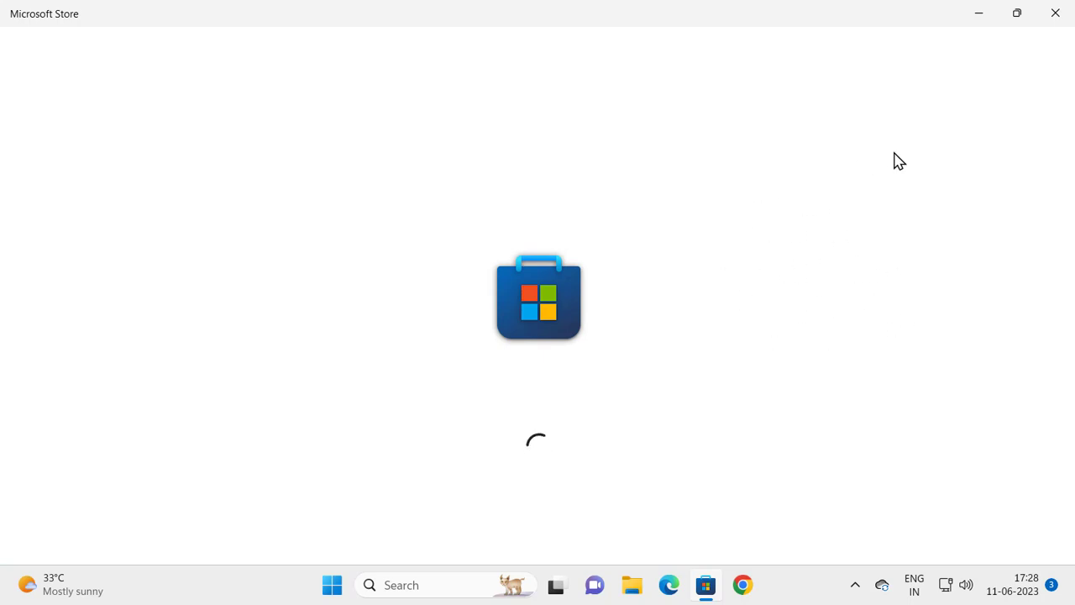
left_click_drag(906, 29, 759, 67)
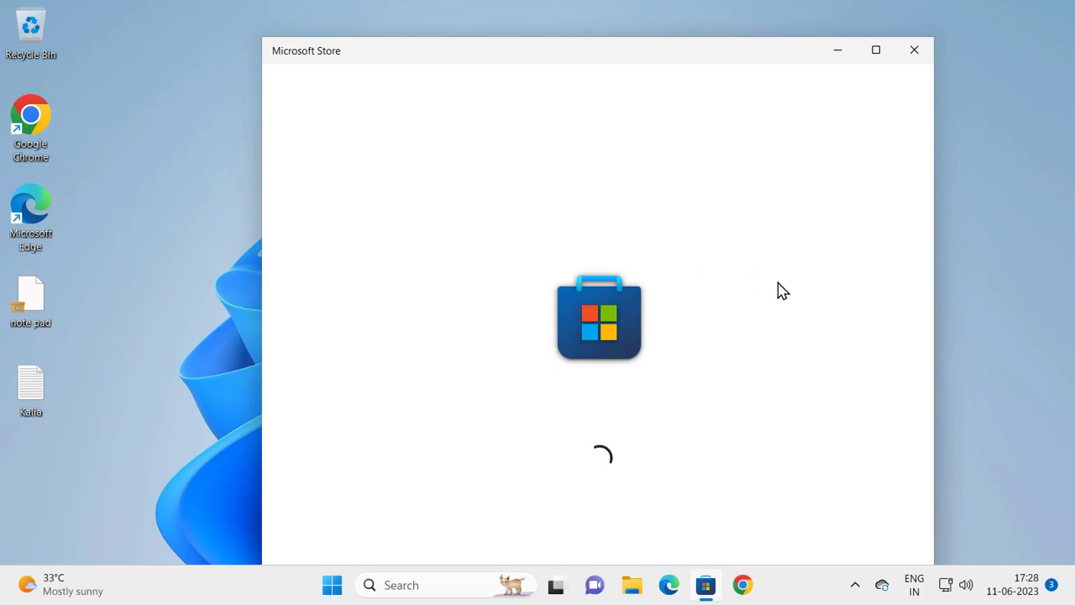
left_click(915, 52)
Step: Open the Windows Update settings, check the computer's update status, and close the settings
left_click(453, 578)
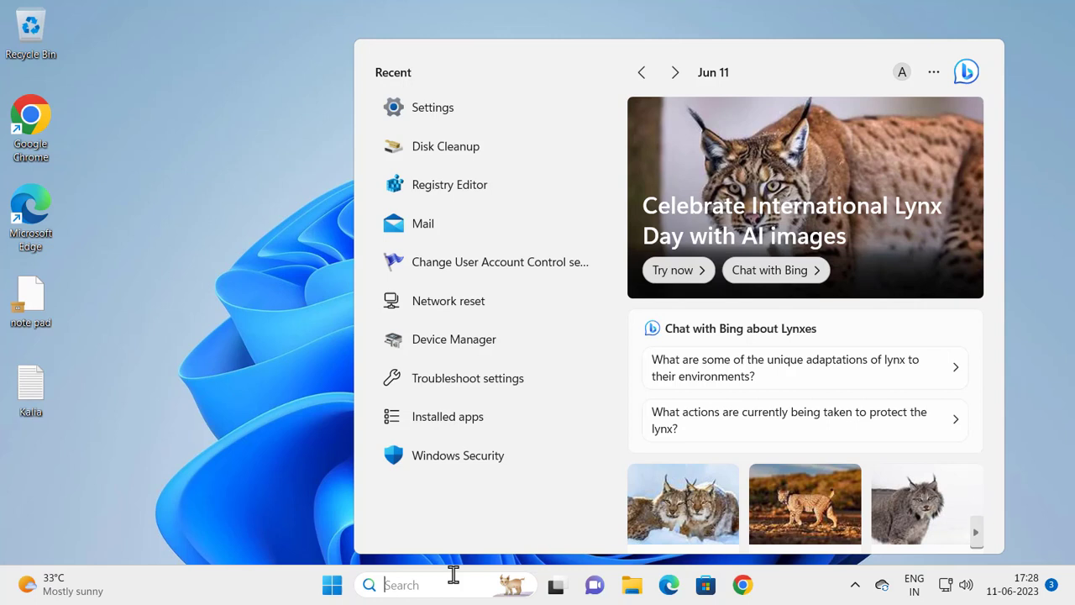
type("windo")
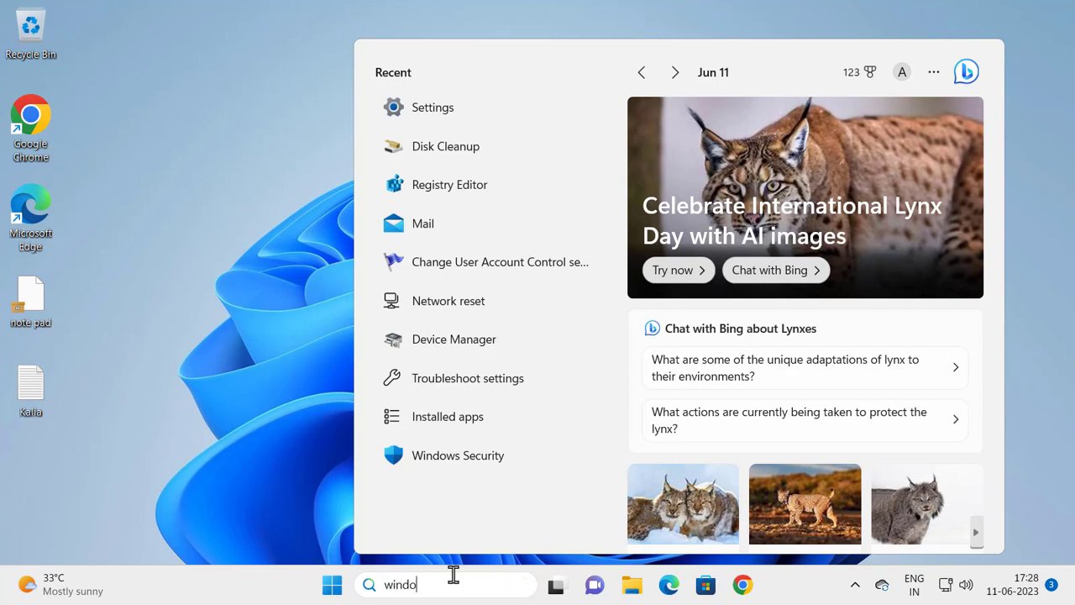
type("ws up")
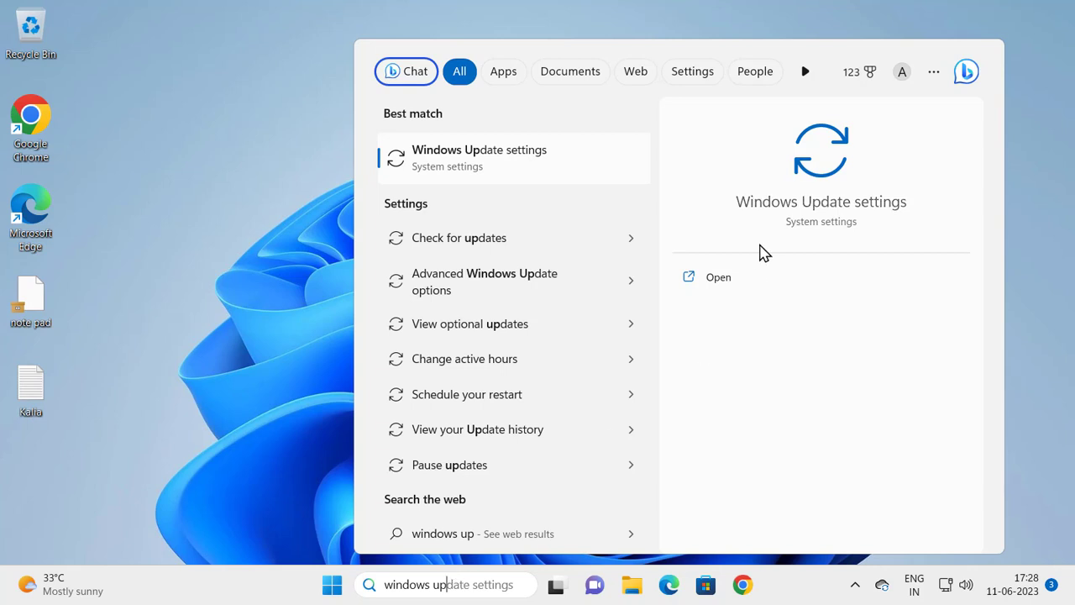
left_click(714, 279)
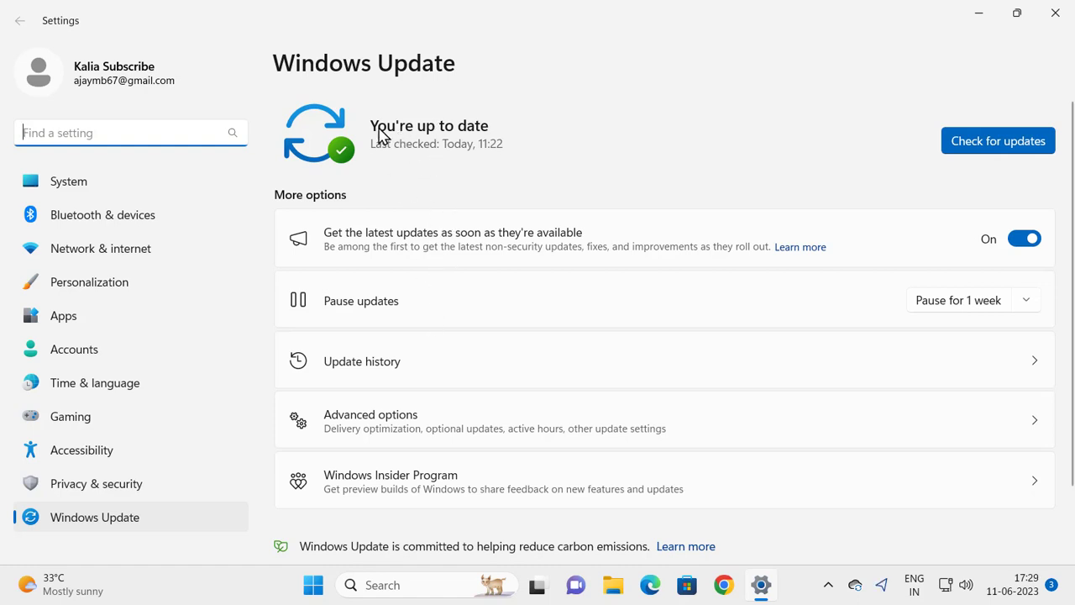
left_click(369, 160)
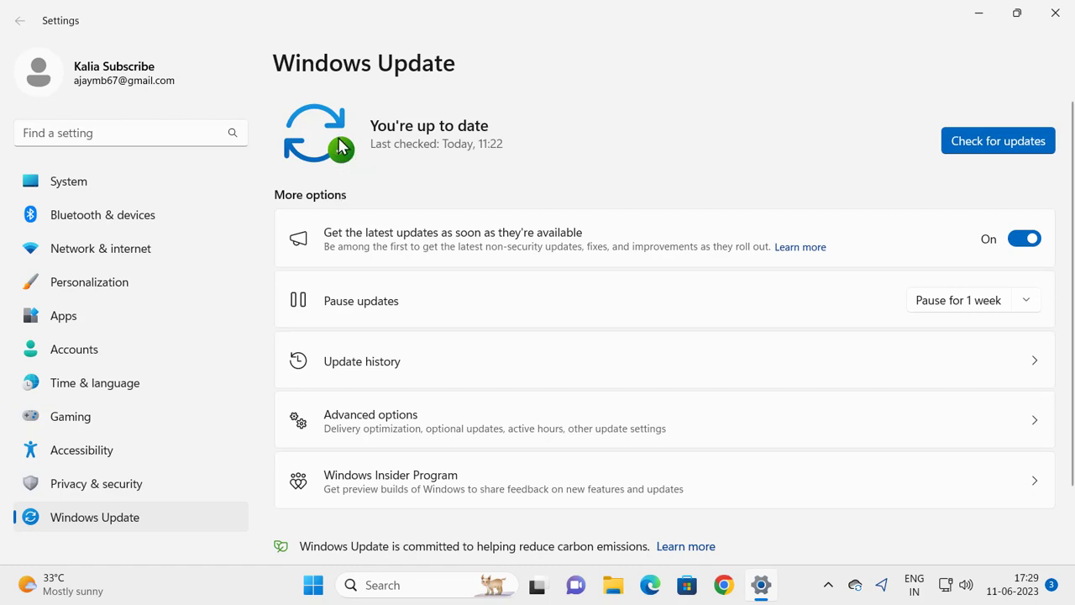
left_click(1057, 17)
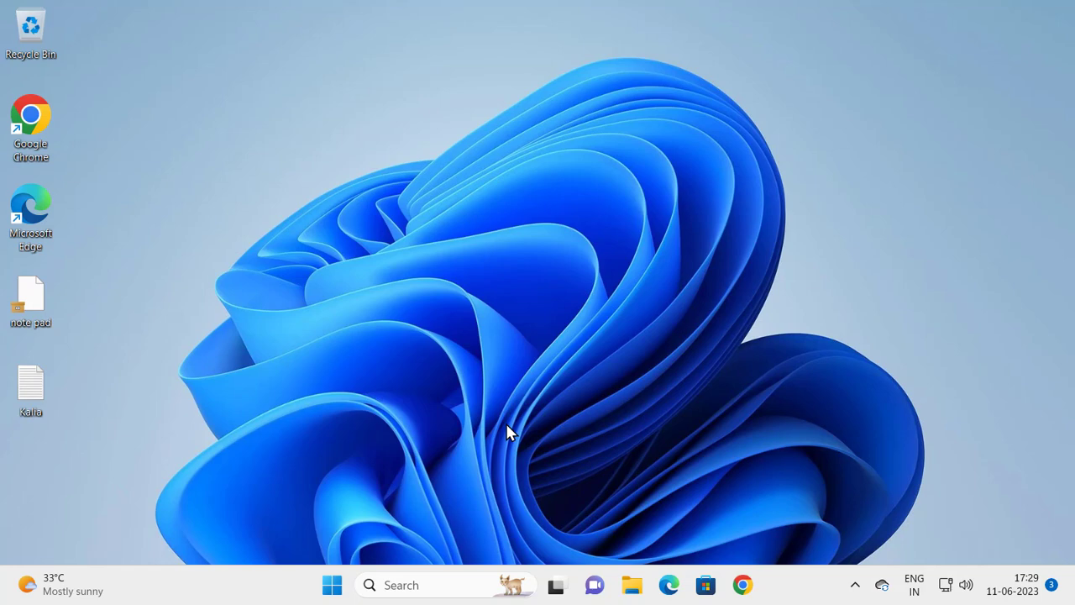
Step: Open Control Panel and go through the Network and Sharing Center to the adapter settings
left_click(432, 585)
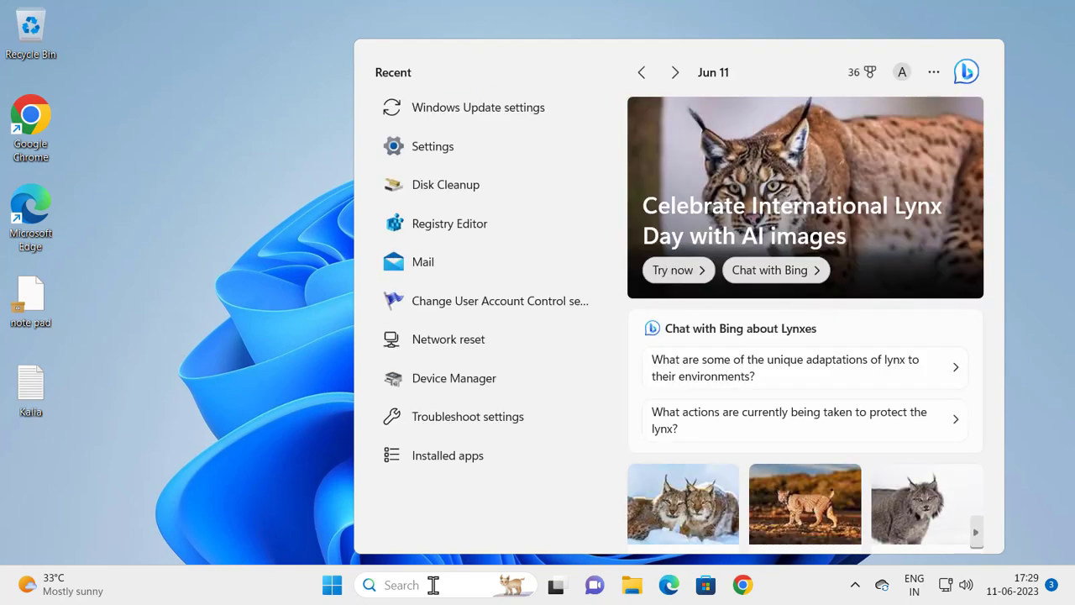
type("con")
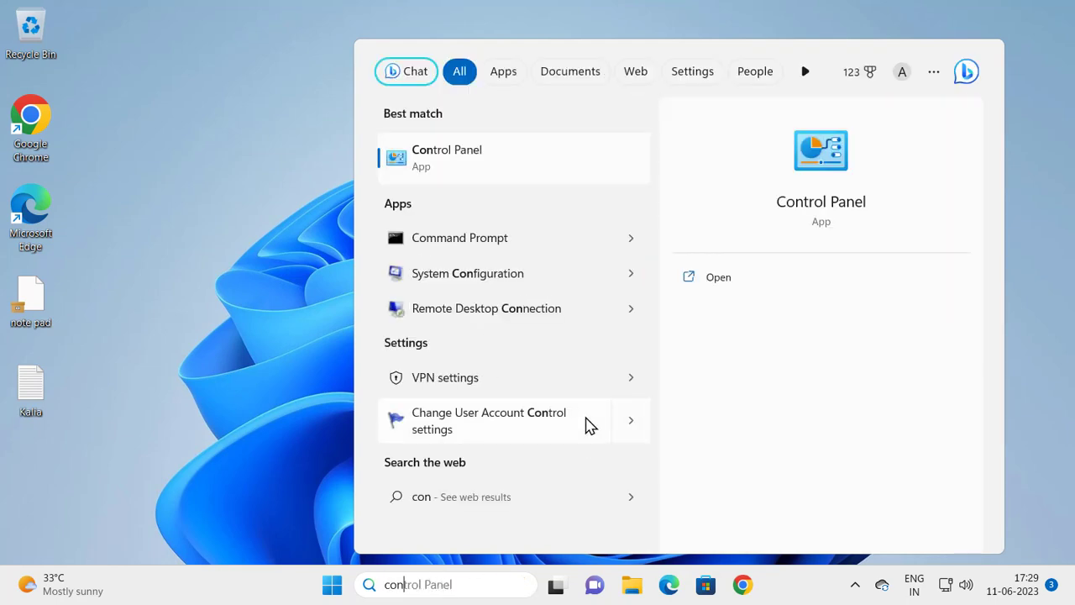
left_click(703, 281)
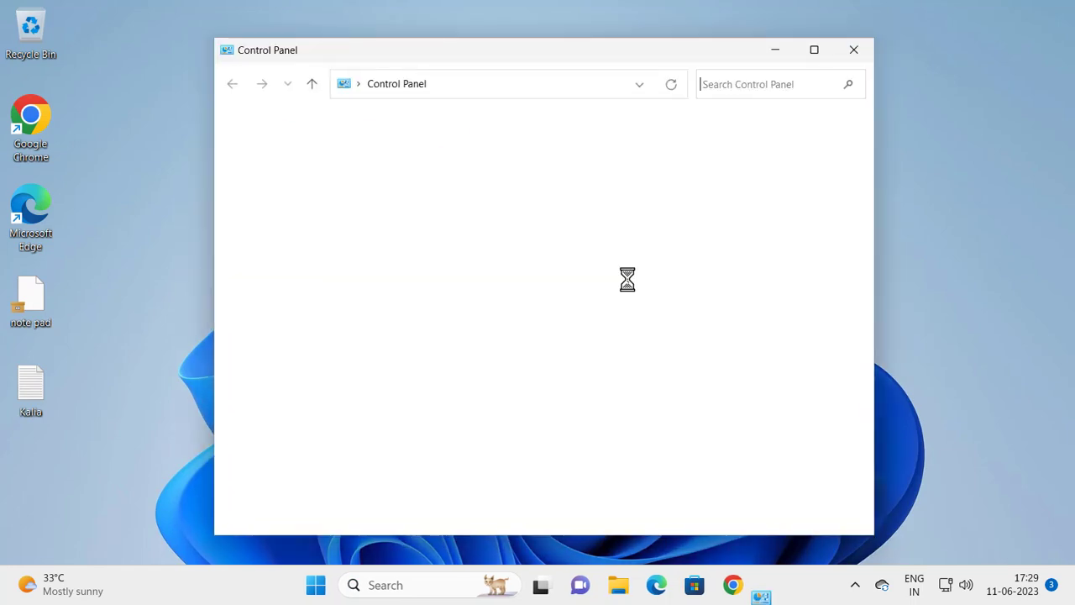
left_click(809, 60)
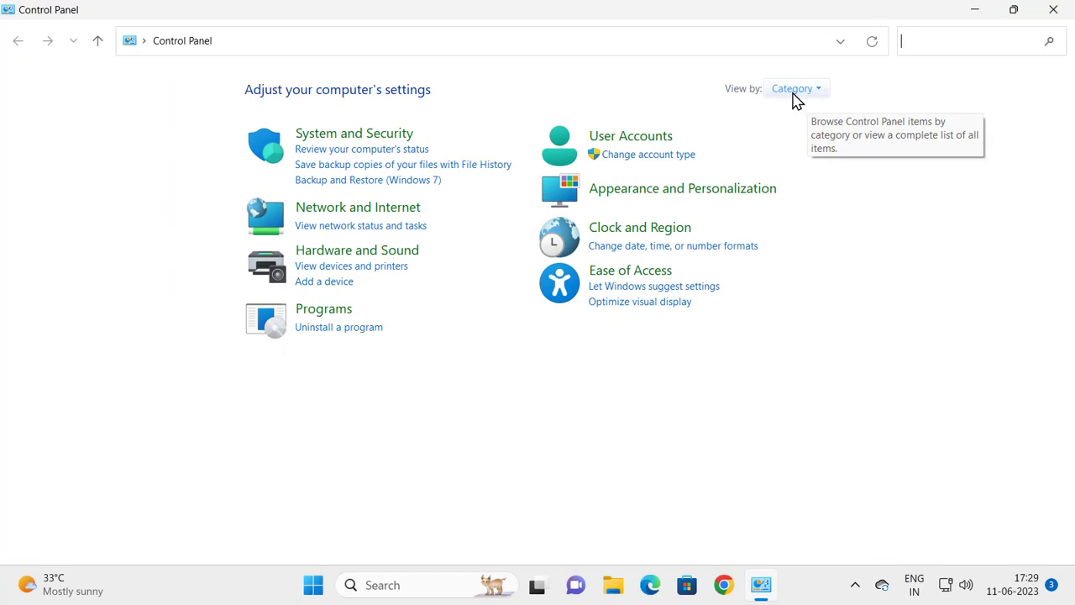
left_click(336, 212)
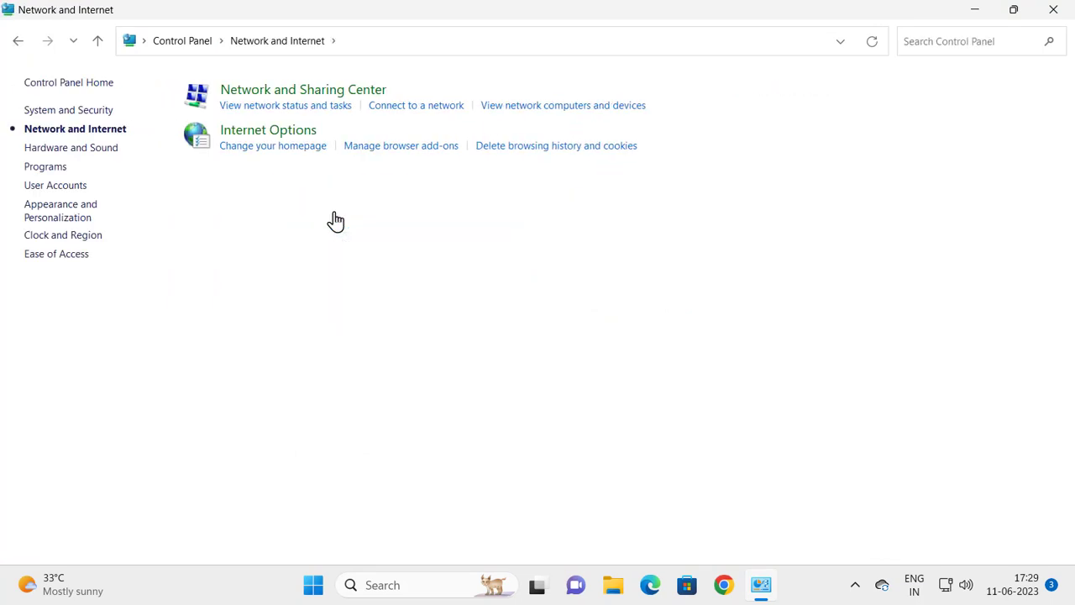
left_click(292, 90)
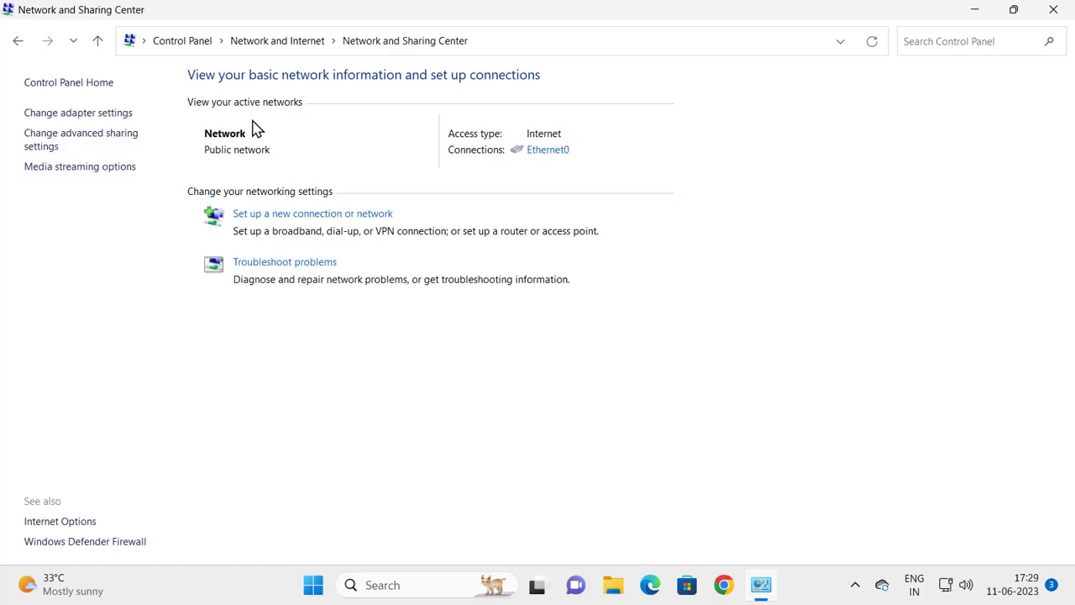
left_click(113, 123)
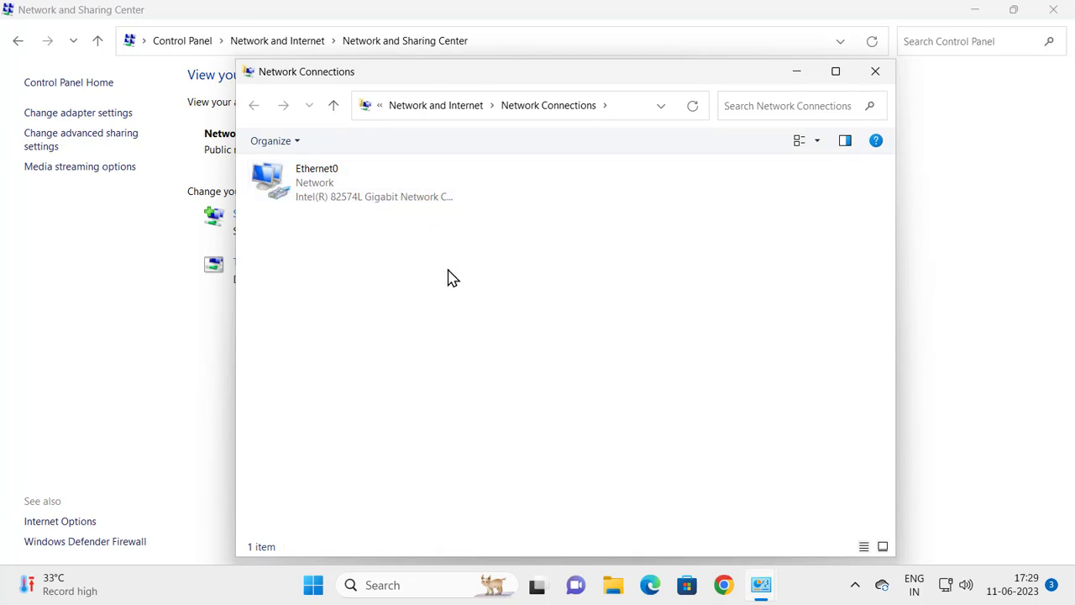
Step: Open the Internet Protocol Version 4 (TCP/IPv4) properties of the Ethernet0 connection
right_click(326, 201)
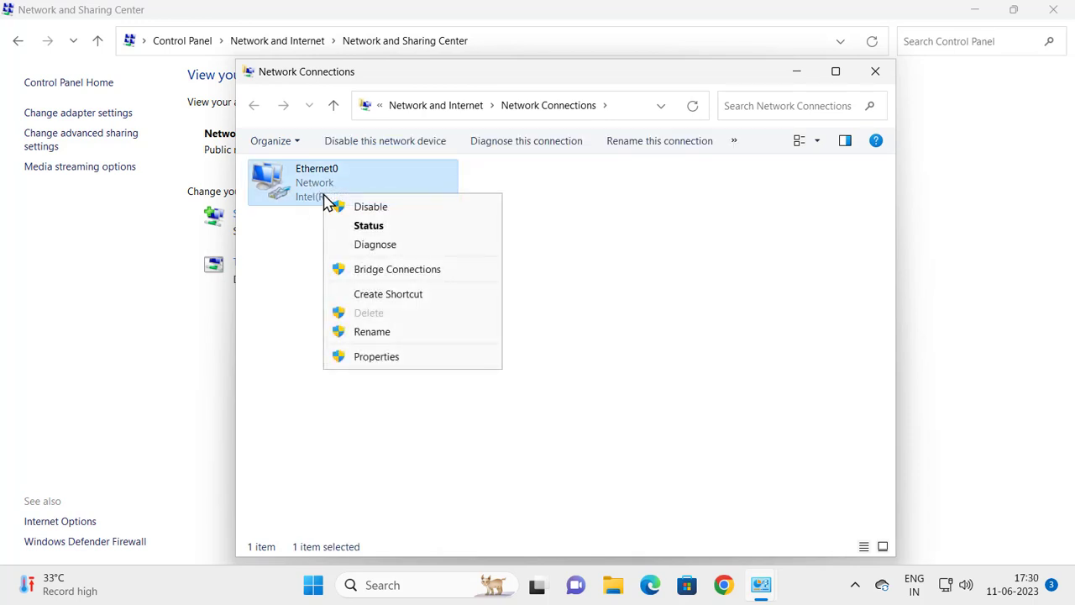
left_click(402, 366)
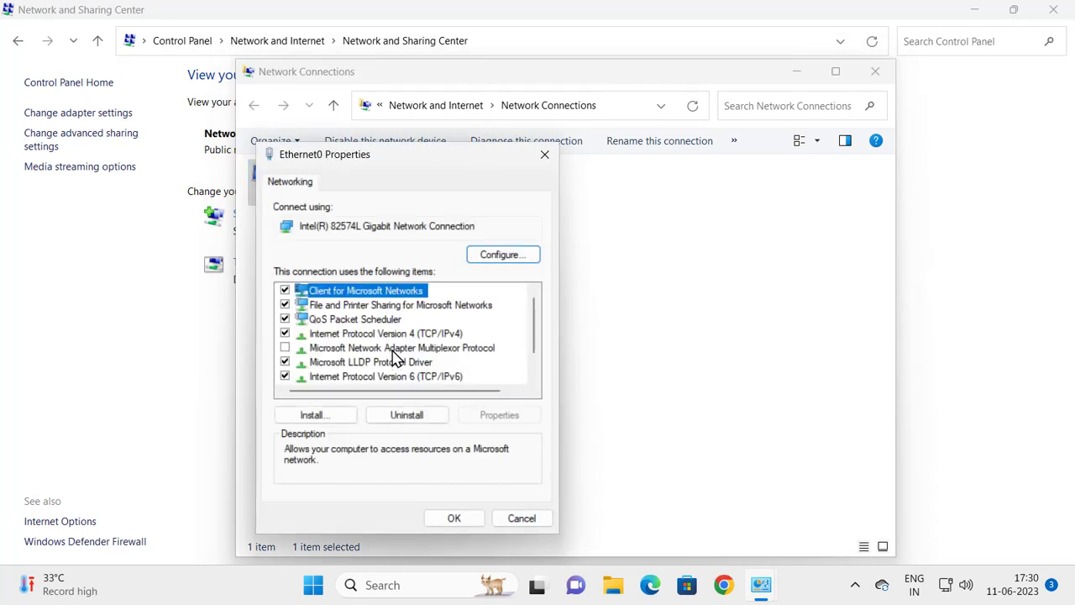
left_click(340, 337)
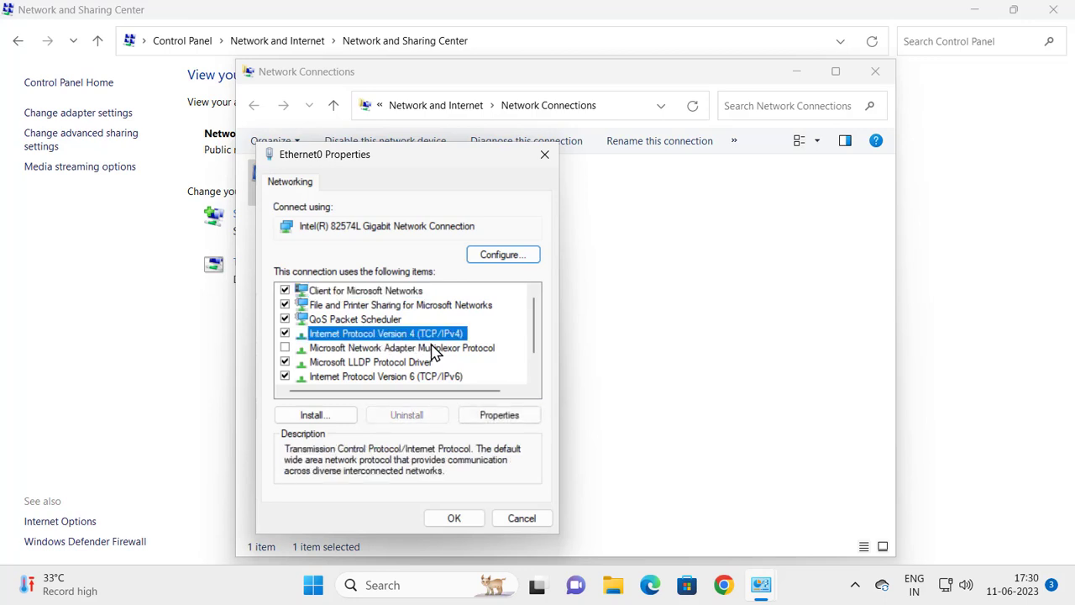
left_click(499, 419)
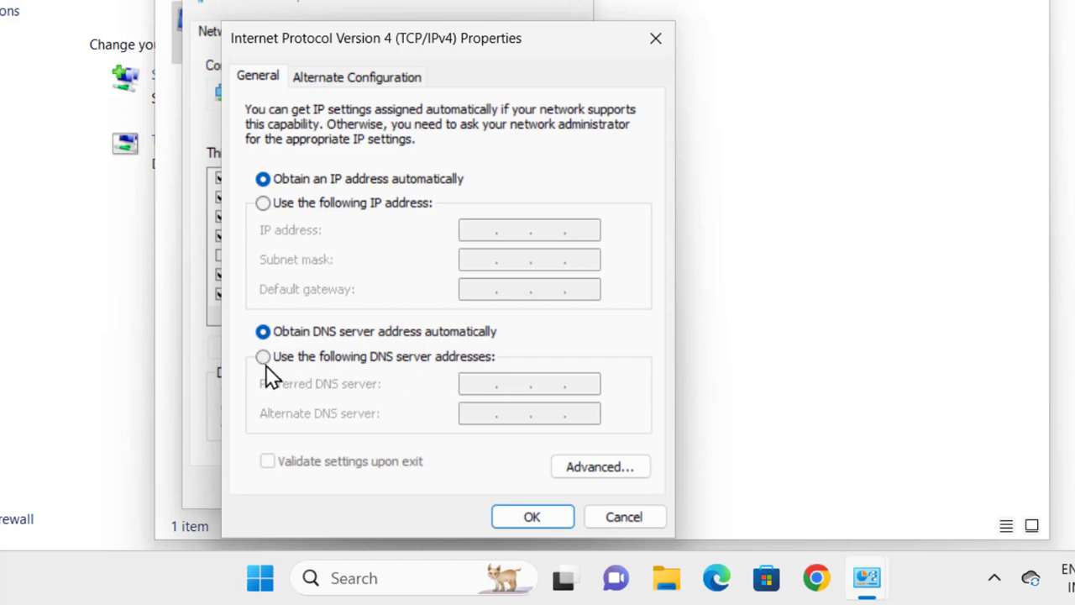
Step: Set the preferred DNS server to 1.1.1.1 and the alternate to 1.0.0.1, apply them, and close the network windows
left_click(265, 361)
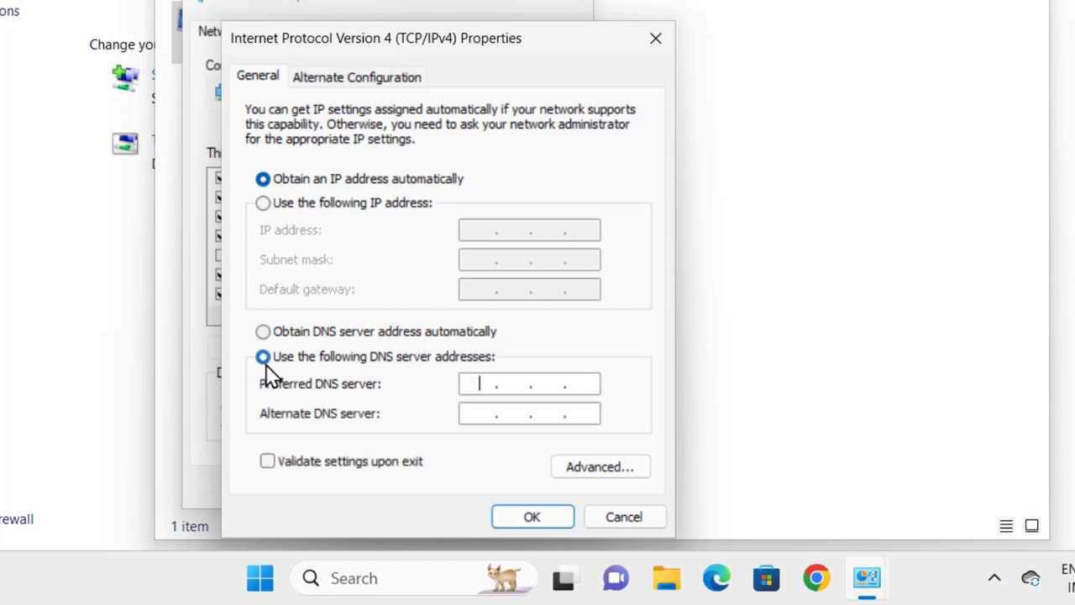
left_click(483, 385)
type("1.1.1.1")
left_click(481, 413)
type("1.0.0.1")
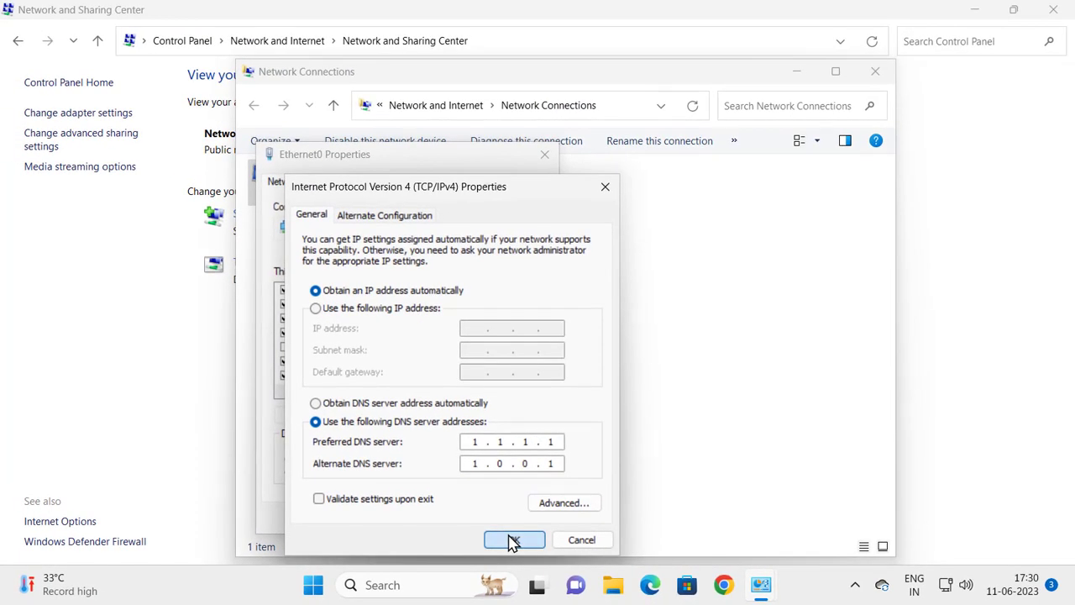
left_click(512, 540)
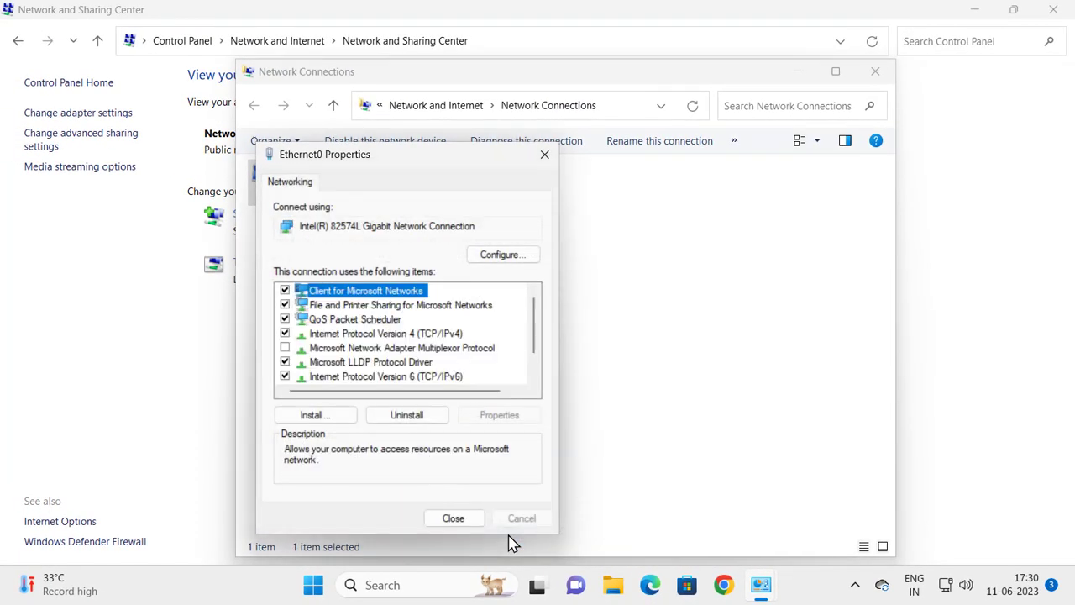
left_click(454, 519)
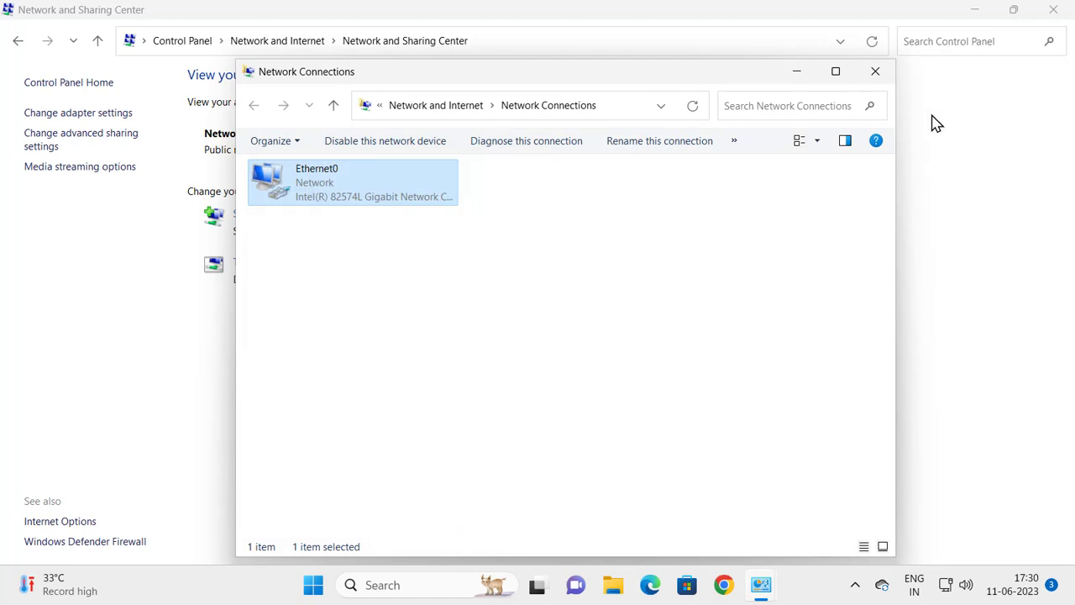
left_click(886, 72)
left_click(1053, 11)
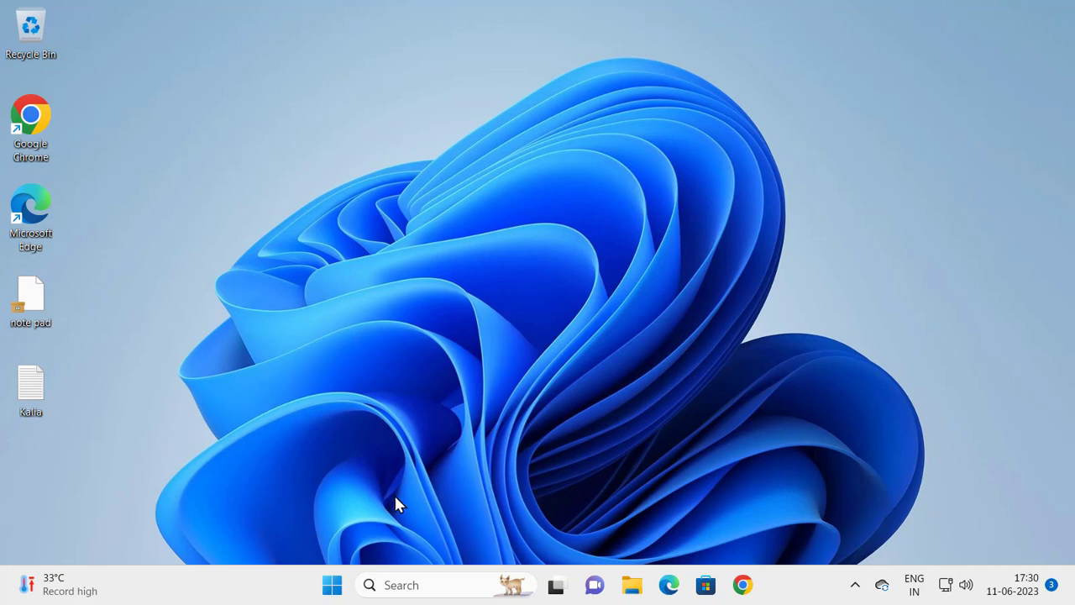
Step: Open the system Troubleshoot settings and show the other troubleshooters
left_click(466, 584)
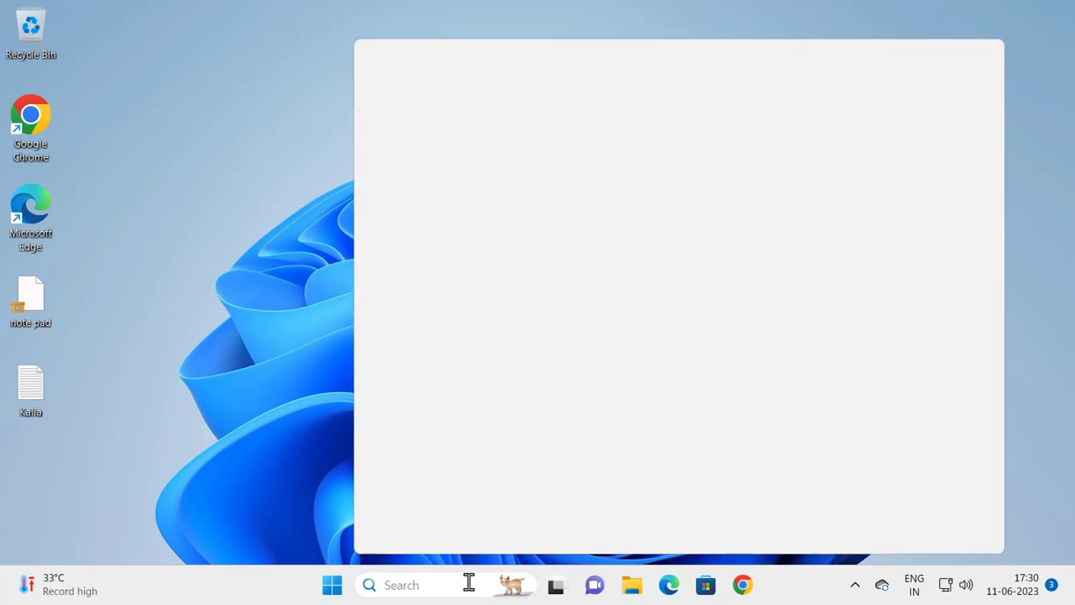
type("tro")
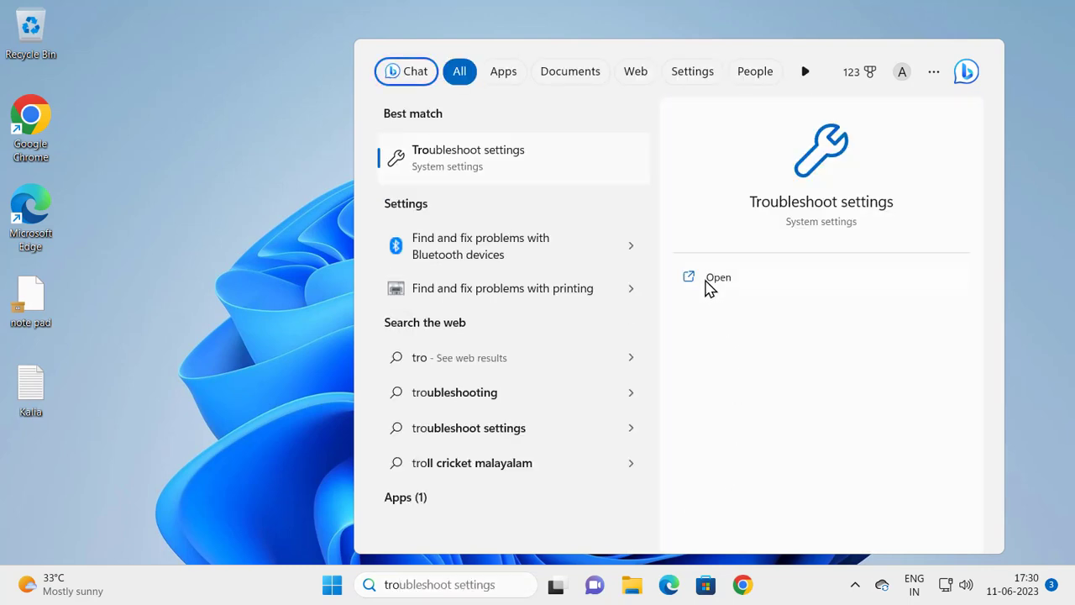
left_click(716, 278)
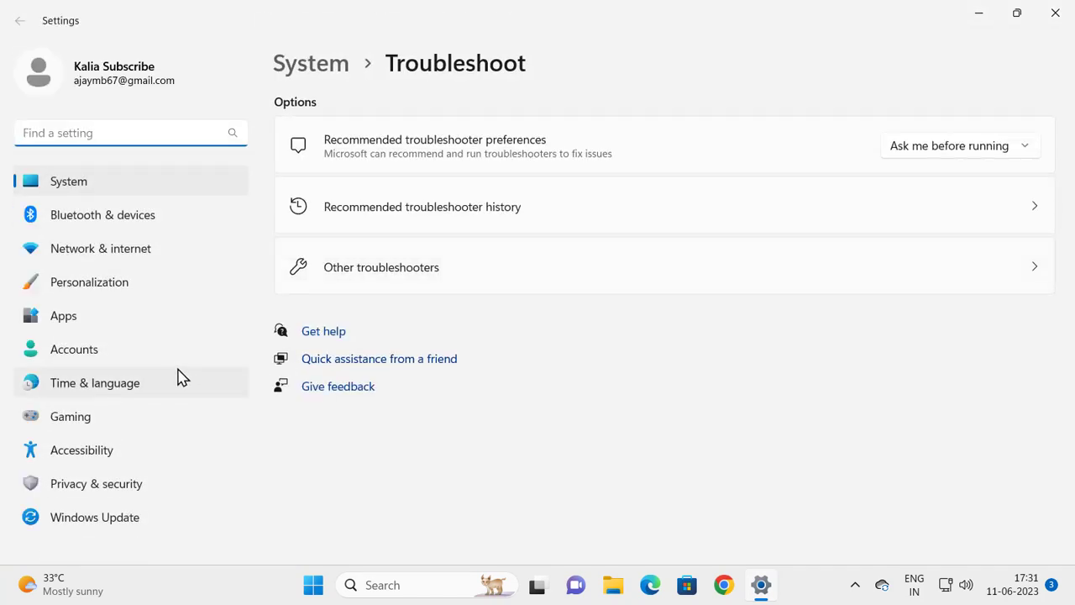
left_click(406, 277)
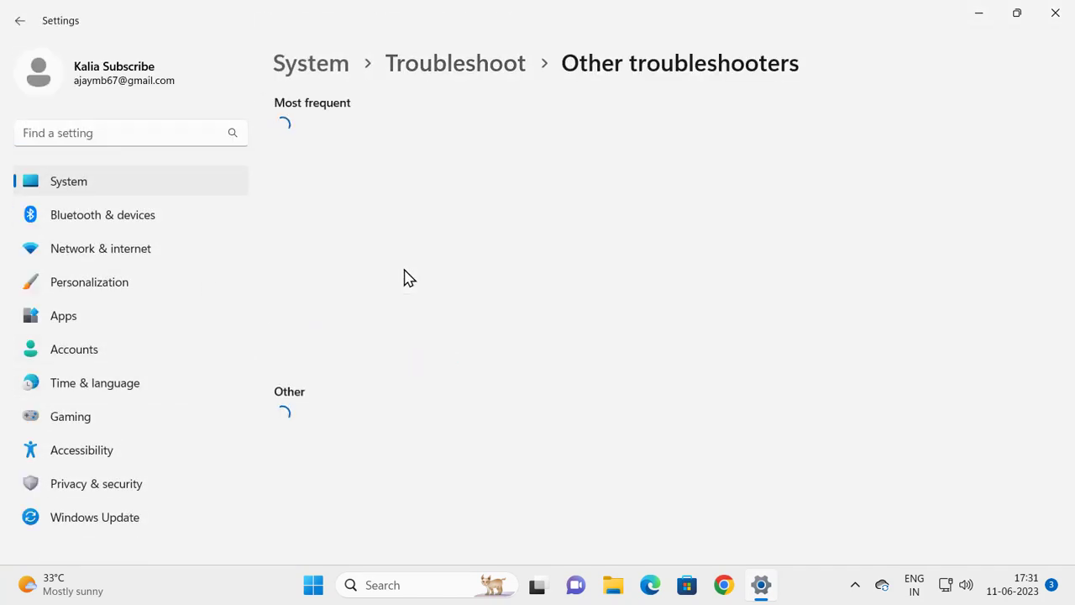
Step: Look through the available troubleshooters in both the Most frequent and Other groups
scroll(420, 285, "down", 5)
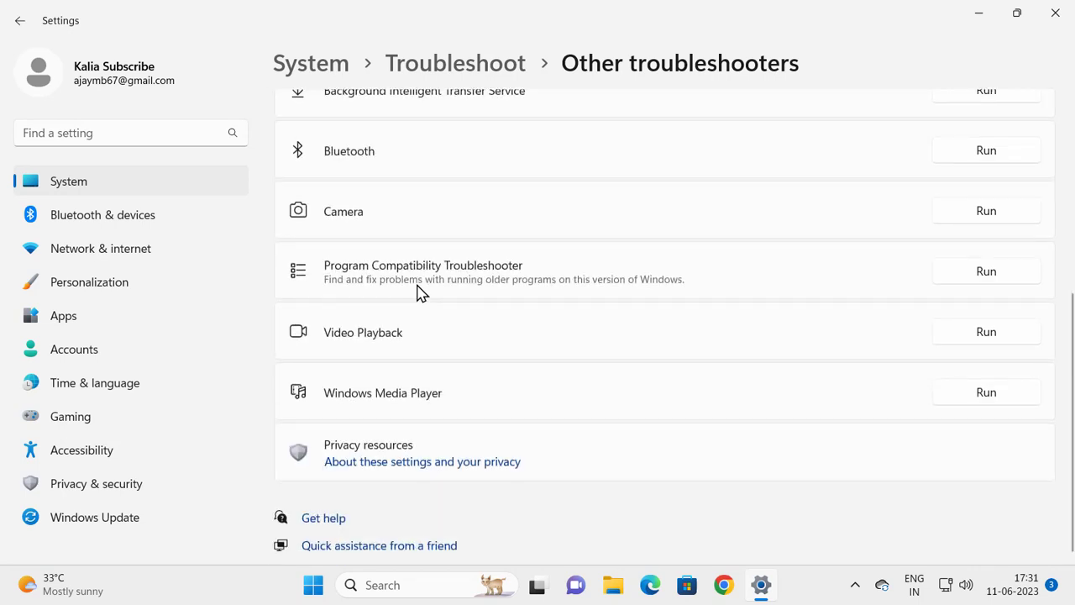
scroll(385, 323, "up", 5)
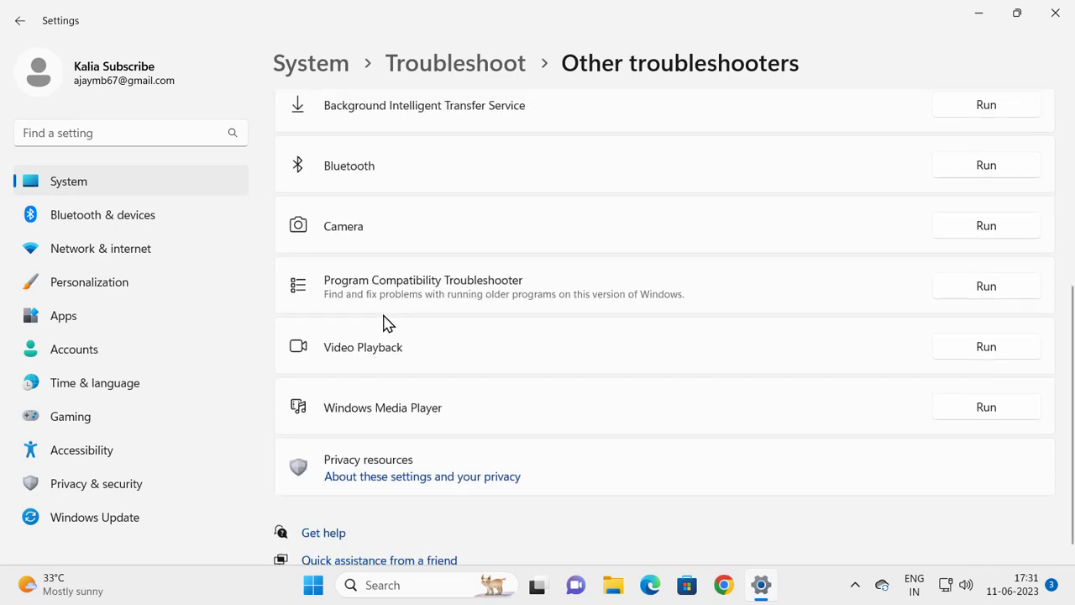
scroll(388, 330, "down", 5)
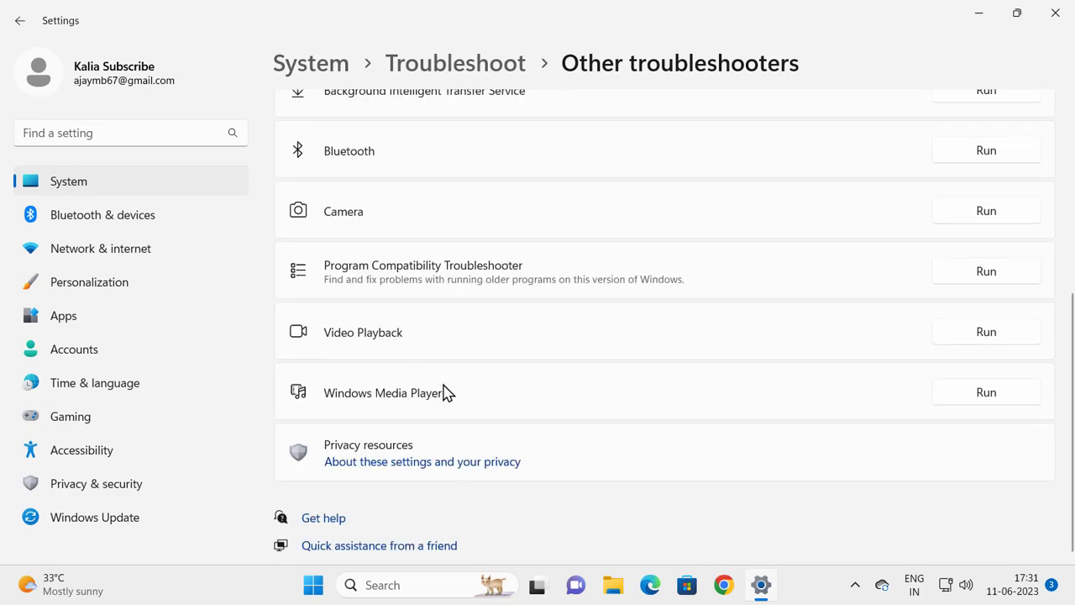
scroll(403, 341, "up", 5)
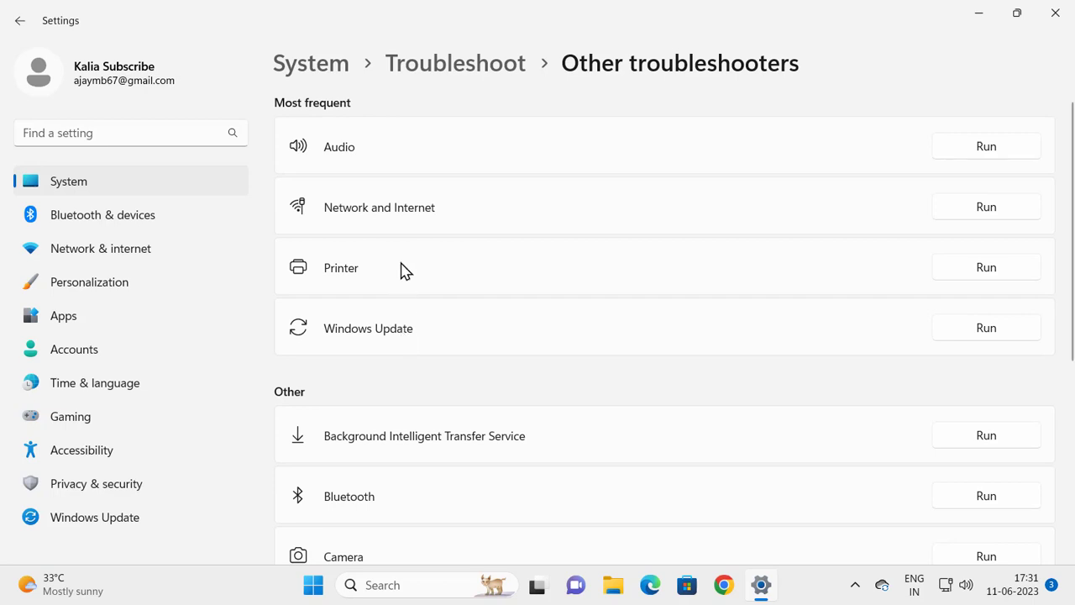
scroll(425, 210, "down", 5)
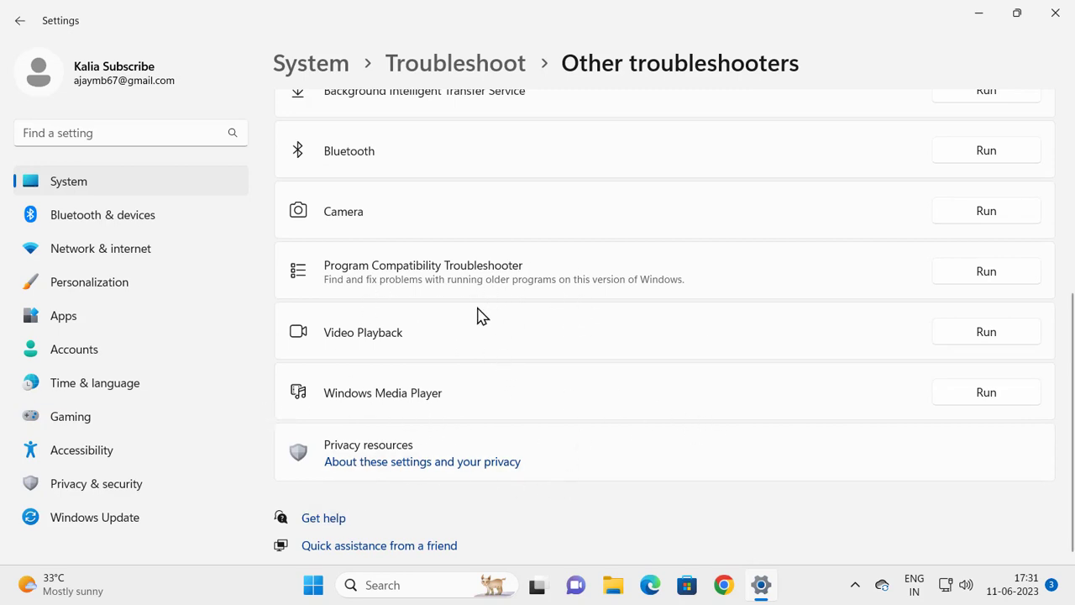
scroll(478, 314, "up", 2)
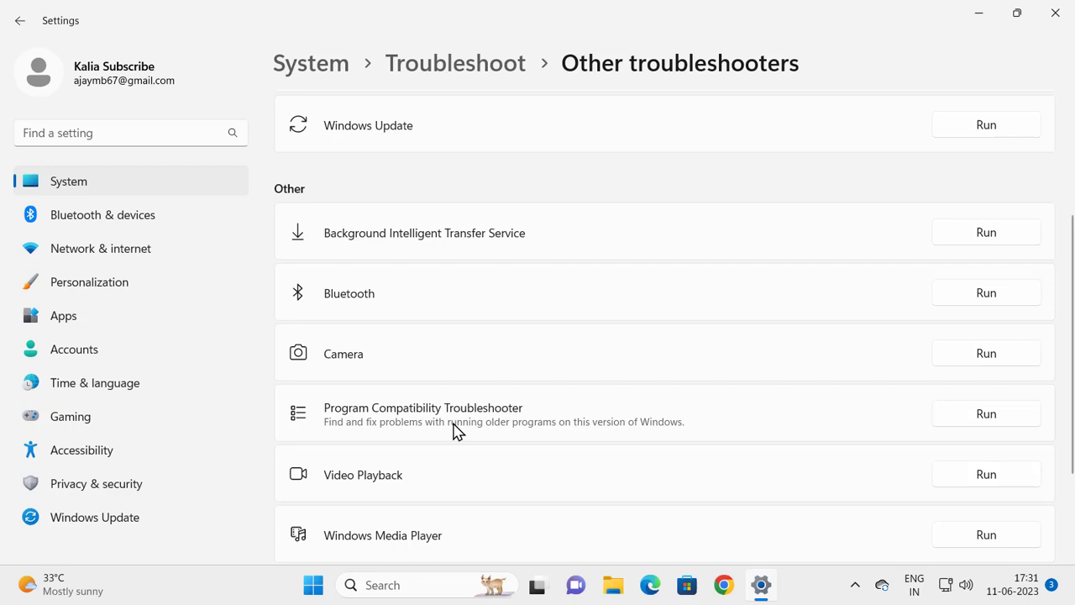
scroll(458, 408, "up", 3)
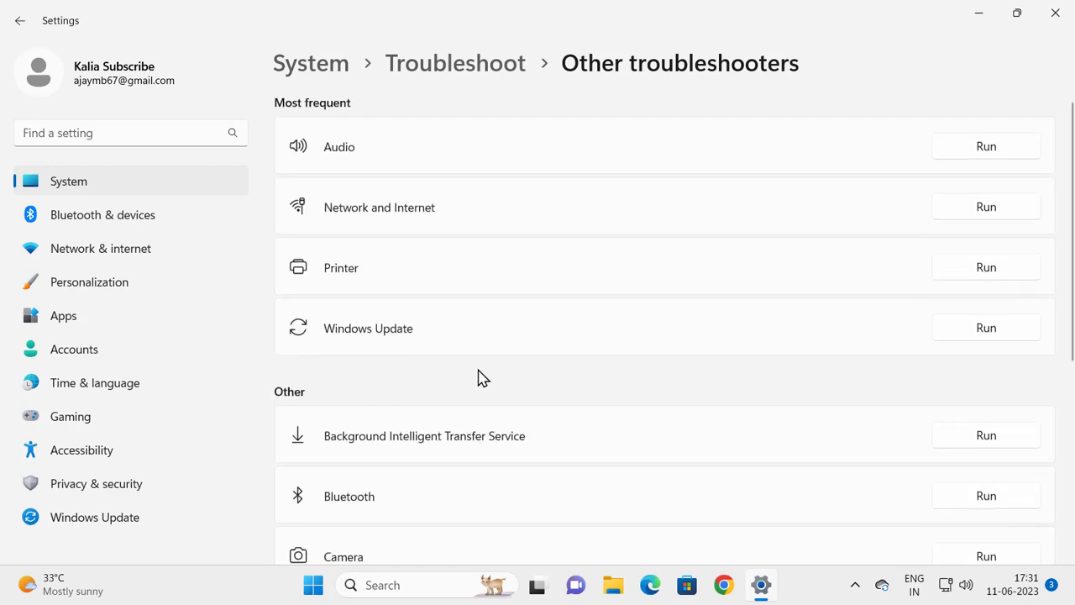
Step: Review the remaining troubleshooters in the Other group and close Settings
scroll(773, 324, "down", 3)
scroll(794, 341, "down", 2)
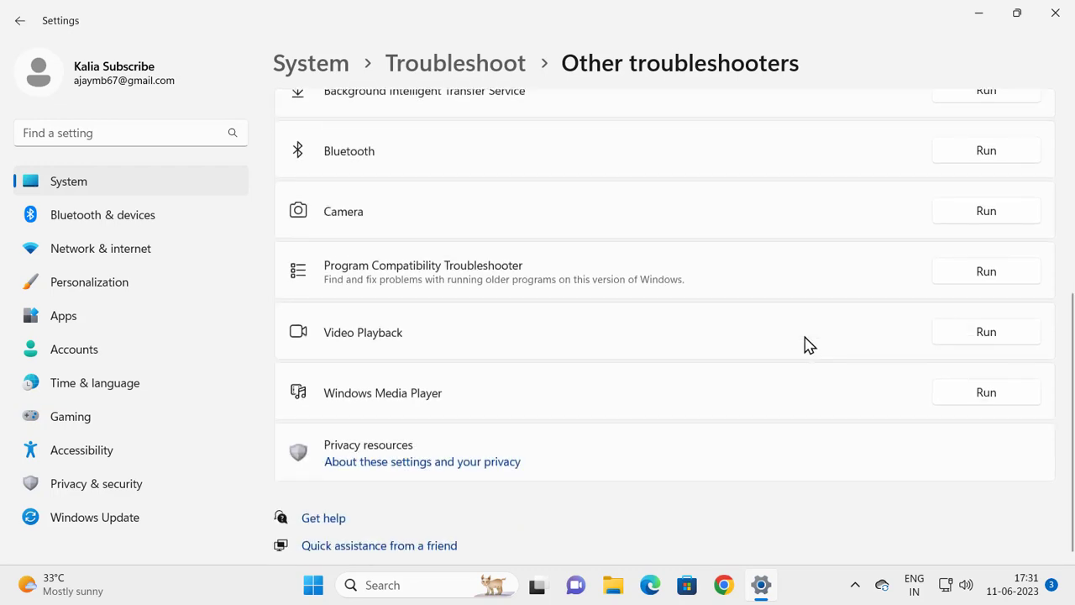
left_click(1056, 13)
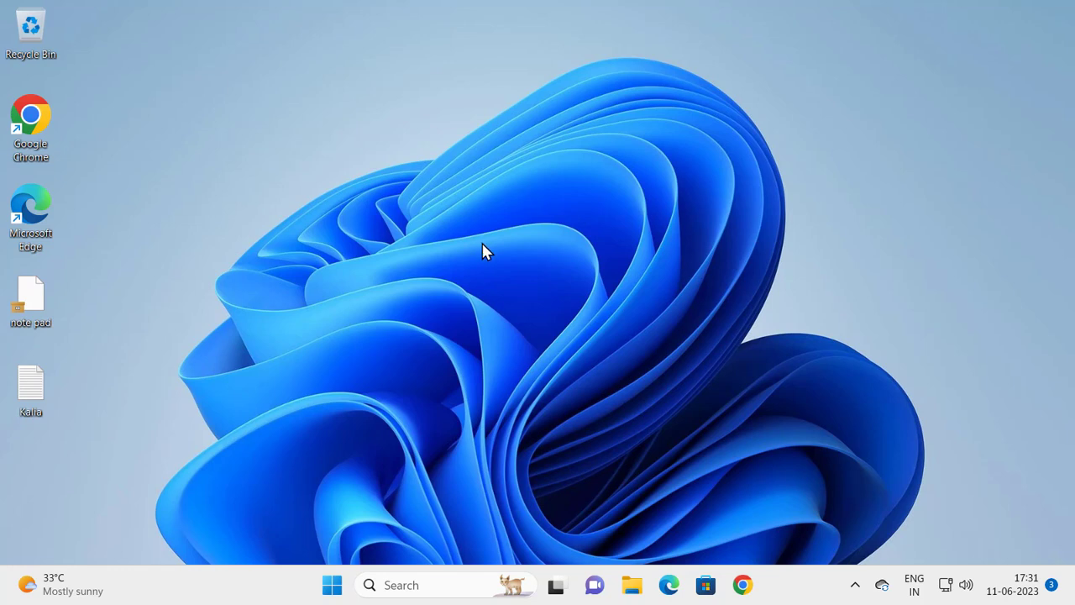
Step: Search Windows for wsreset and run the wsreset command to reset the Microsoft Store cache
left_click(416, 584)
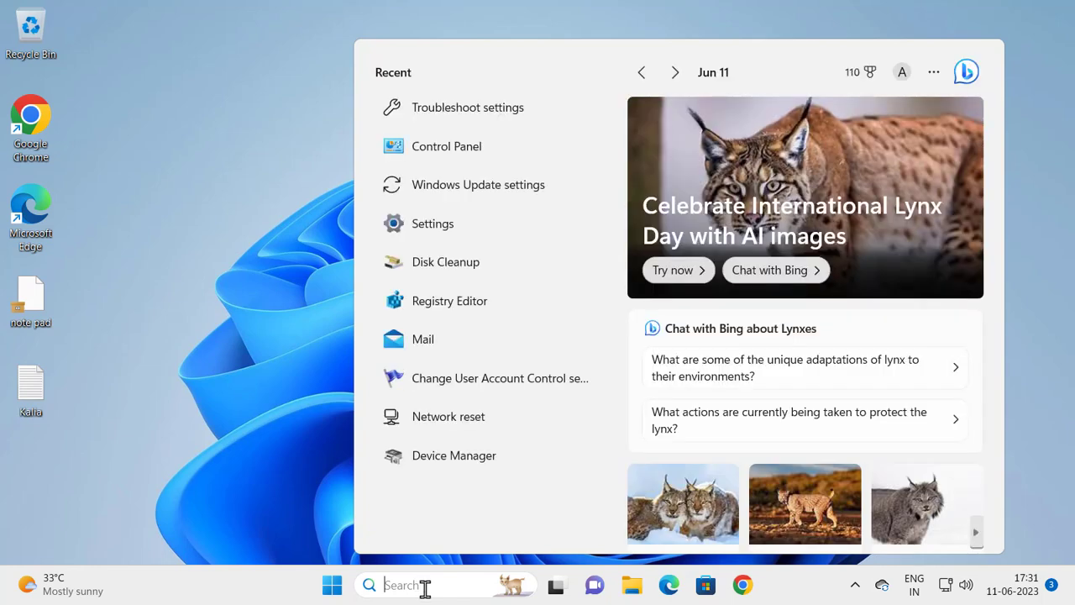
type("wsres")
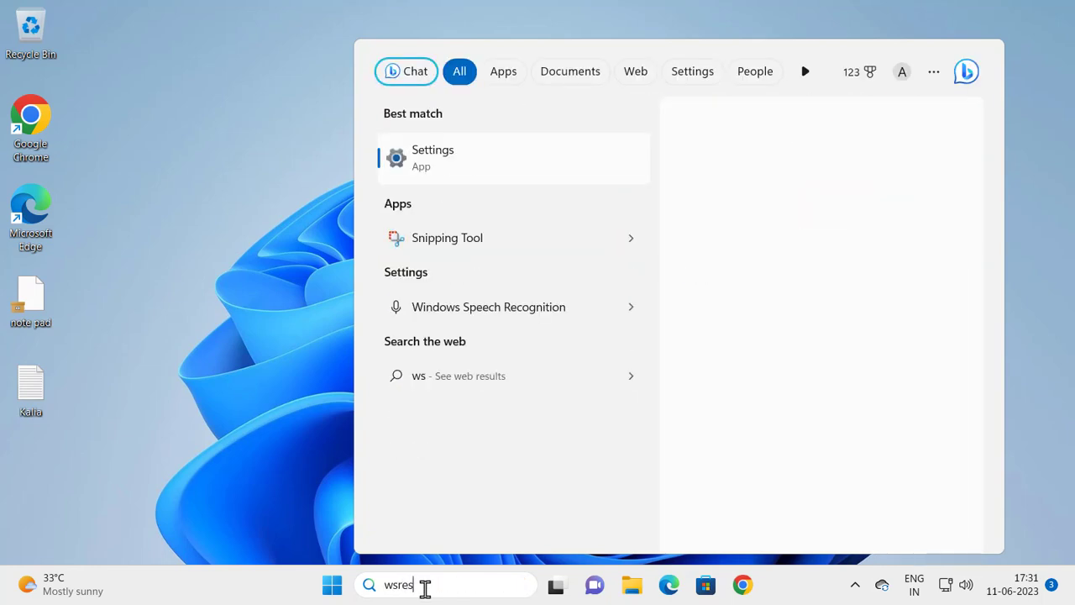
type("et")
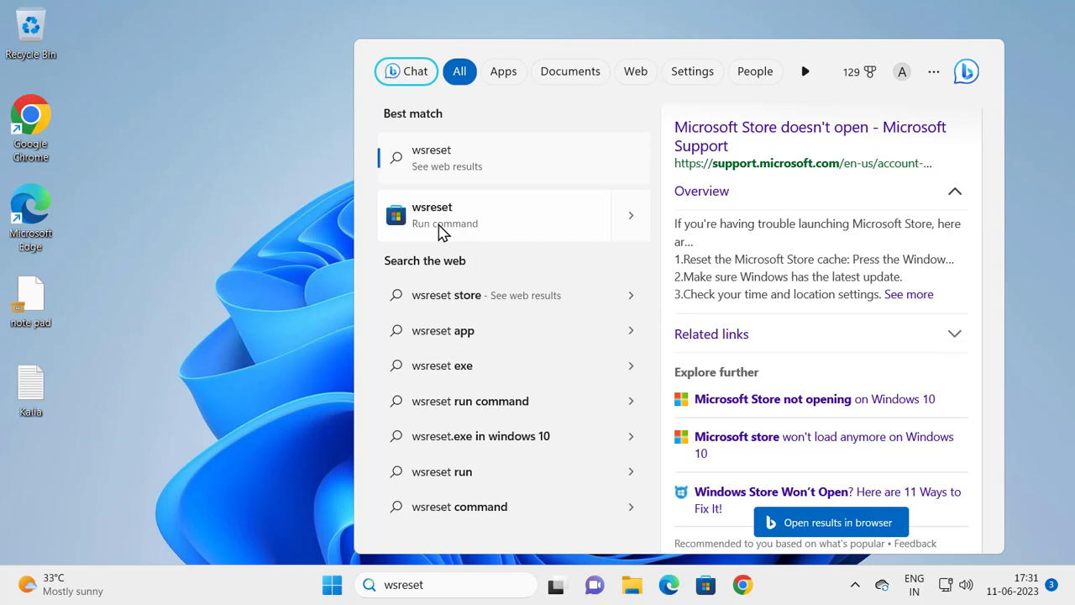
left_click(441, 233)
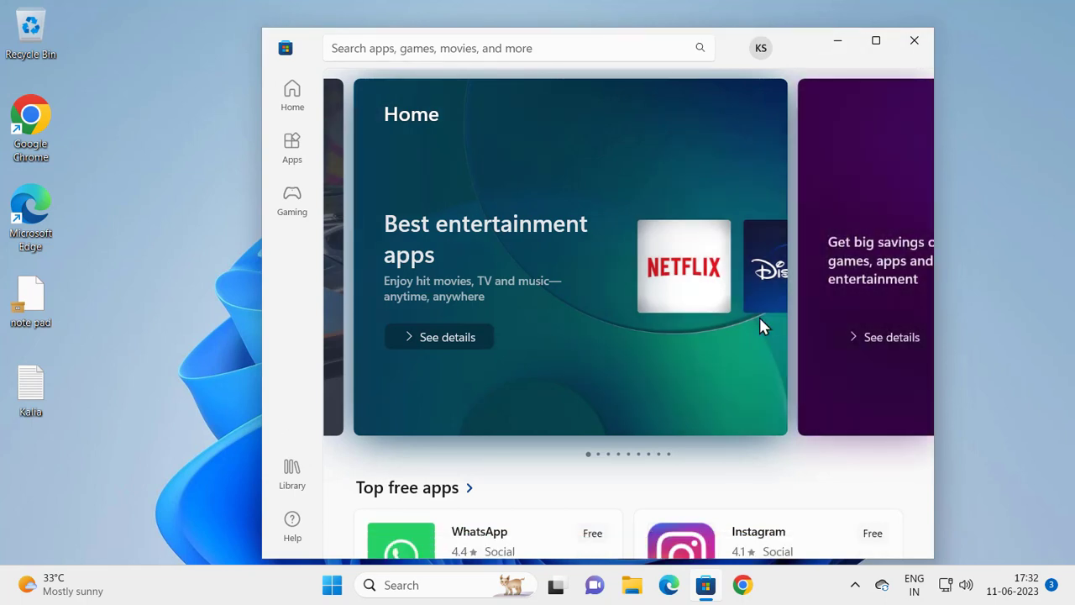
Step: Check for app updates in the Microsoft Store Library, look through the listed apps, and close the Store
left_click(294, 481)
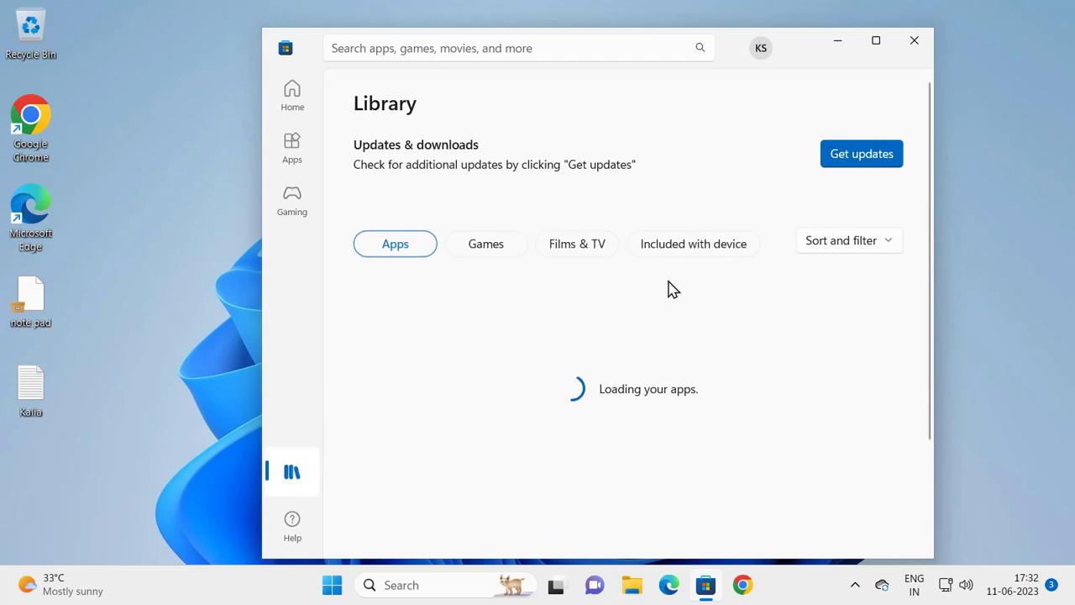
scroll(669, 291, "down", 2)
scroll(676, 307, "up", 2)
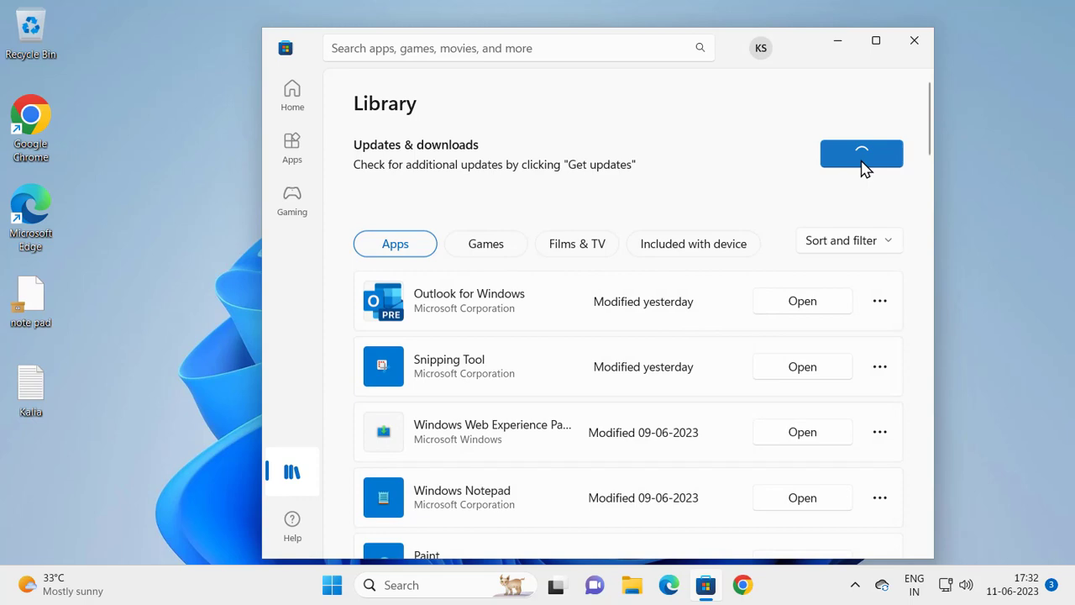
scroll(768, 271, "down", 5)
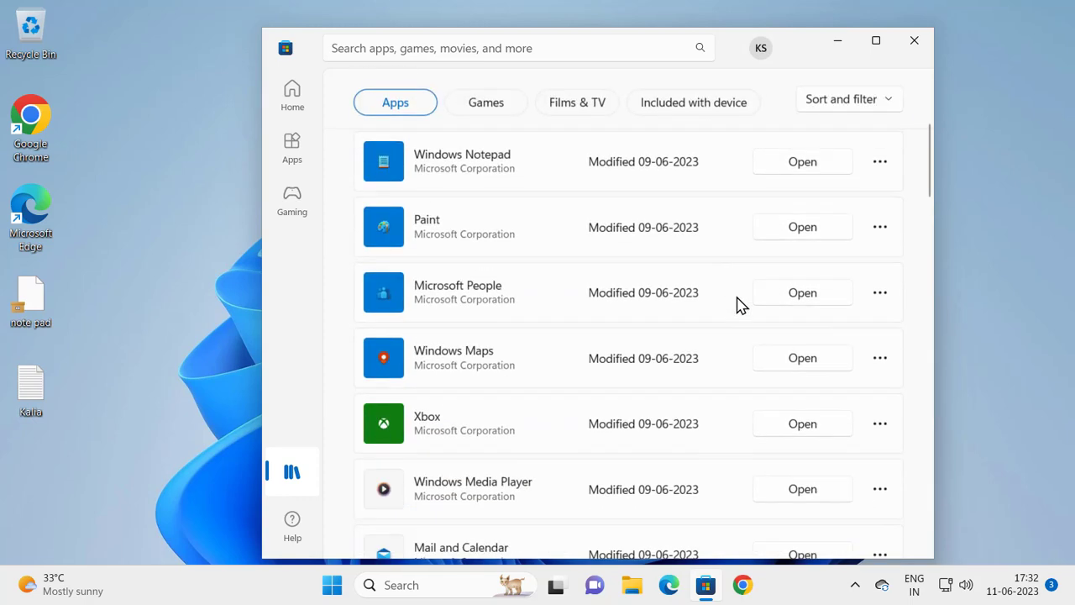
scroll(725, 317, "down", 2)
scroll(703, 322, "up", 6)
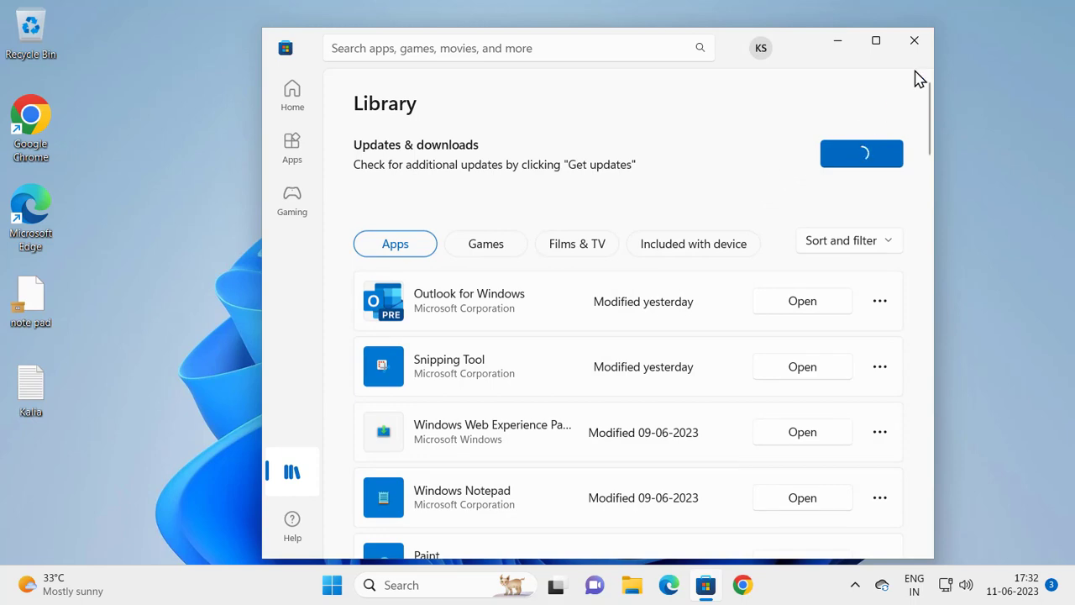
left_click(915, 44)
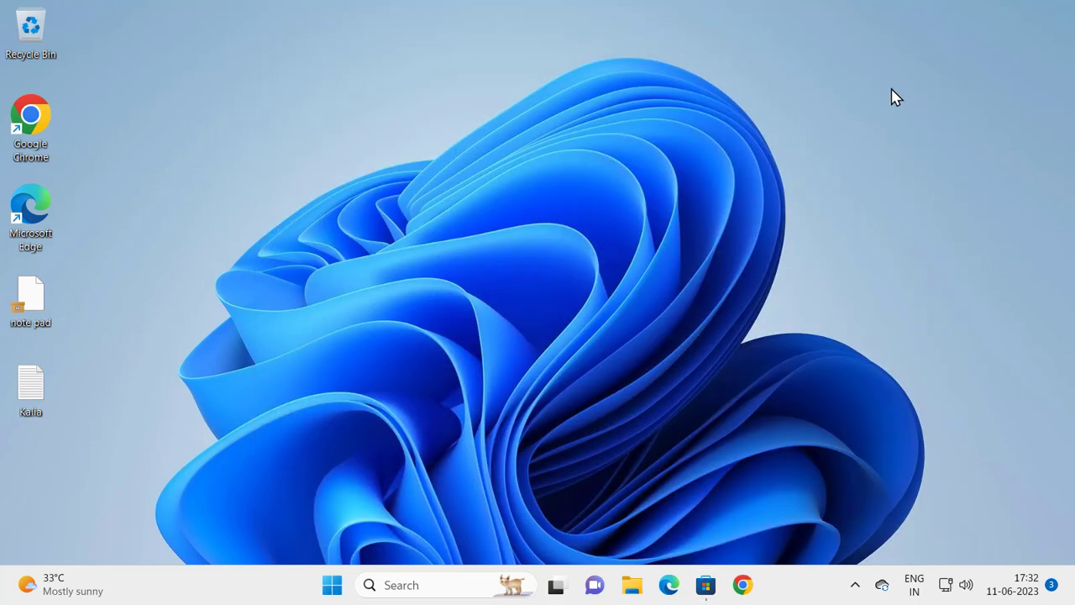
Step: Open the Date & time settings from the taskbar clock
left_click(1021, 588)
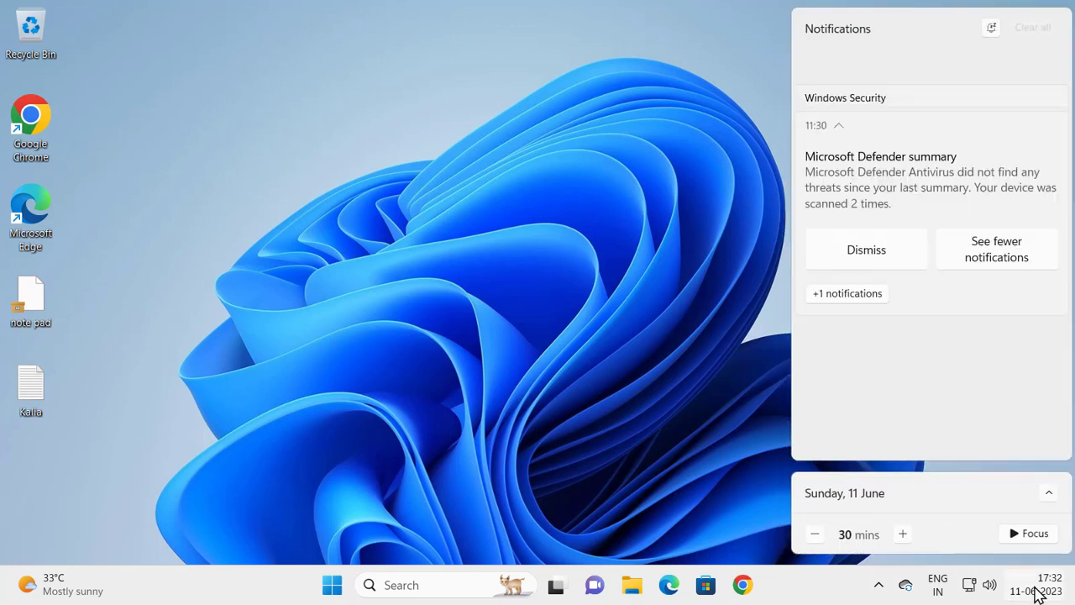
right_click(1034, 591)
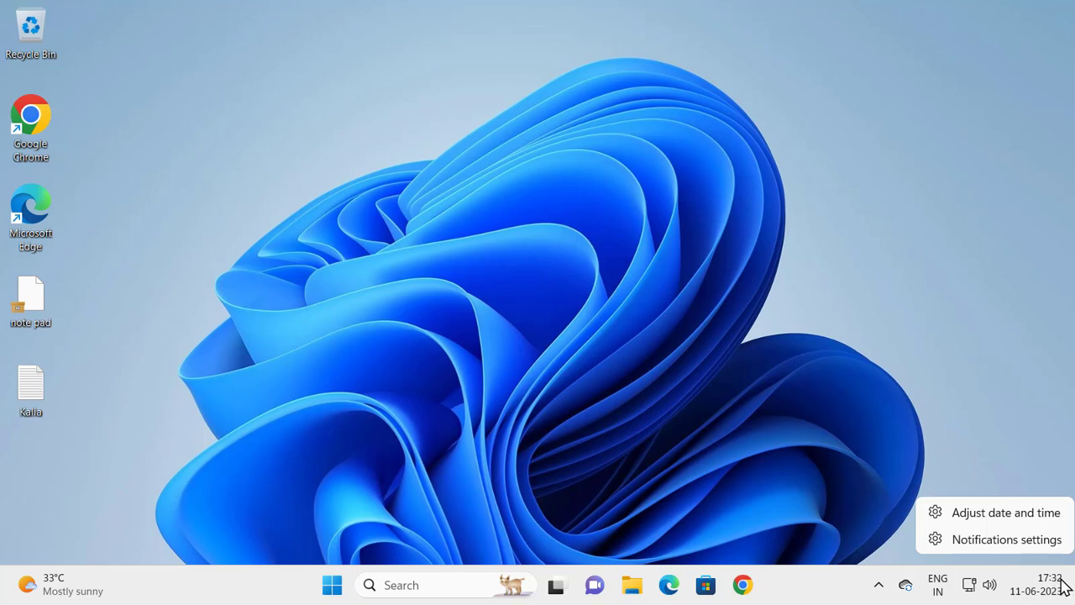
left_click(1032, 519)
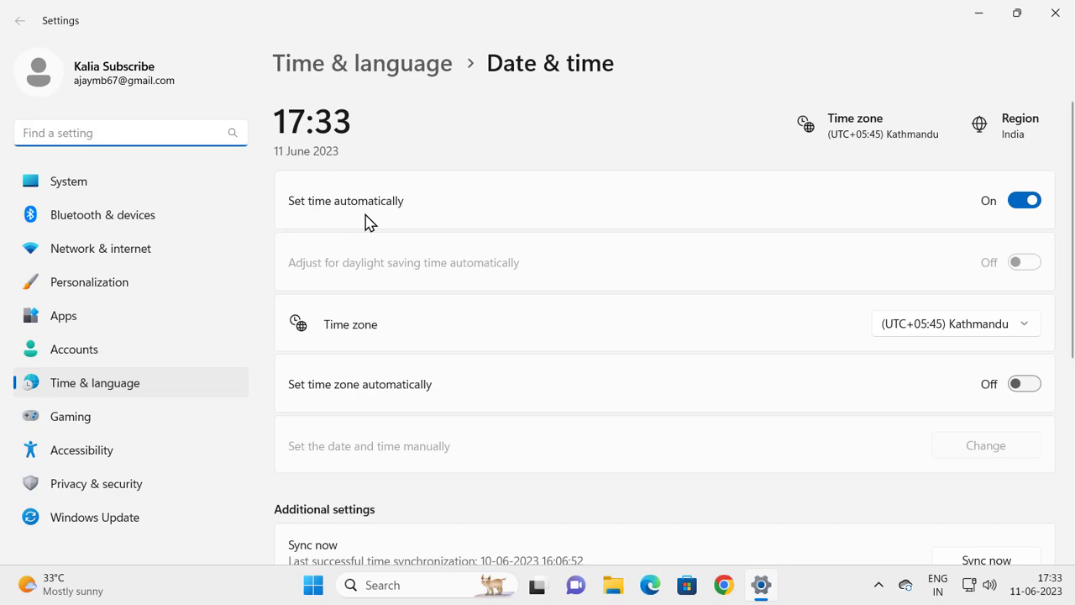
Step: Turn off automatic time setting, view the manual date and time change dialog, and cancel it
left_click(1024, 205)
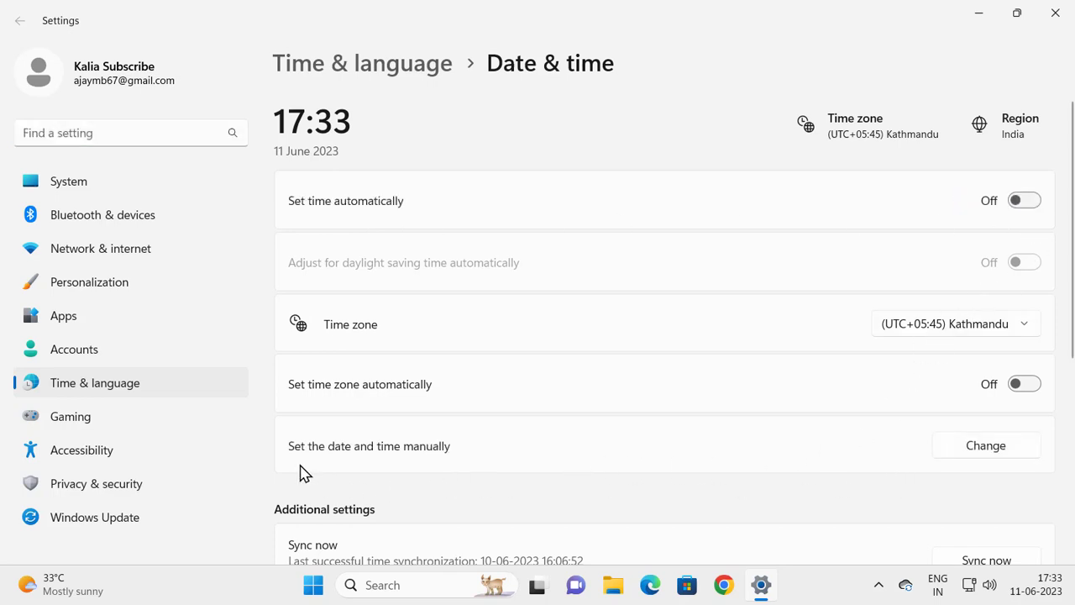
left_click(972, 453)
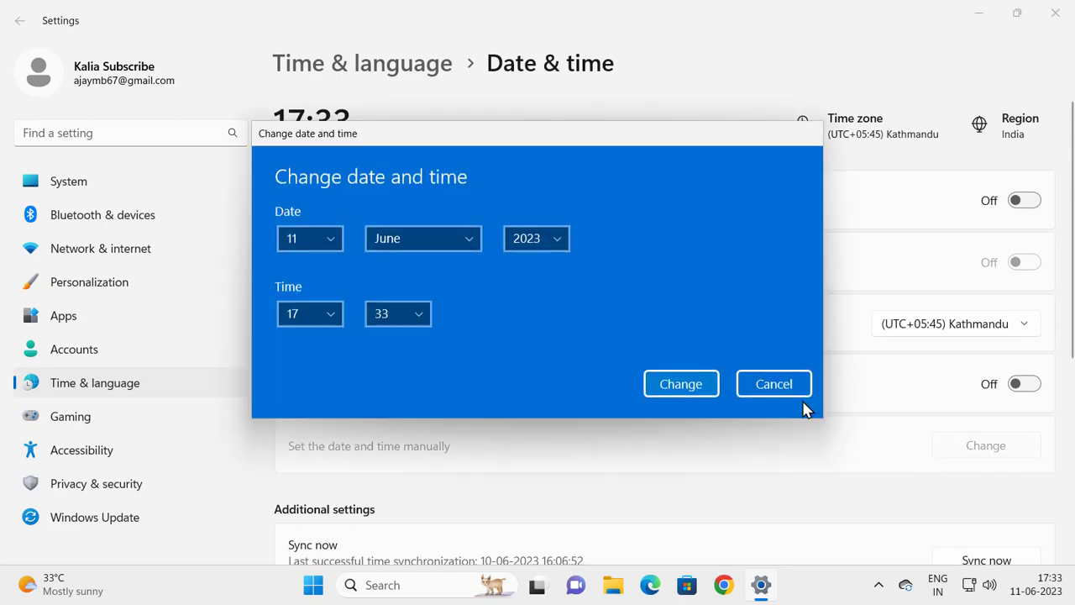
left_click(754, 393)
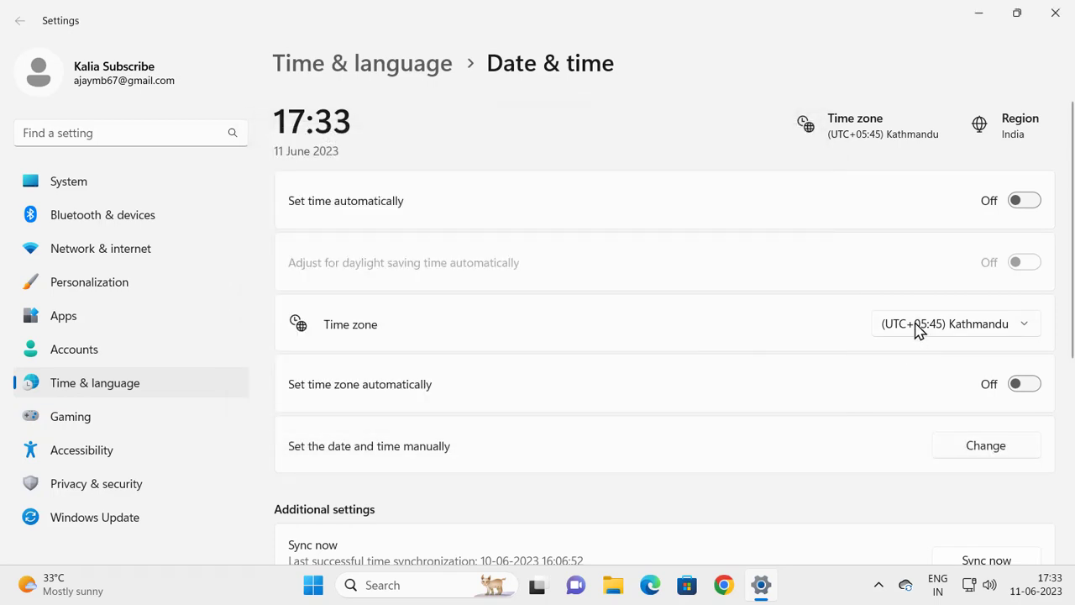
Step: Set the time zone to (UTC+05:30) Chennai, Kolkata, Mumbai, New Delhi
left_click(917, 326)
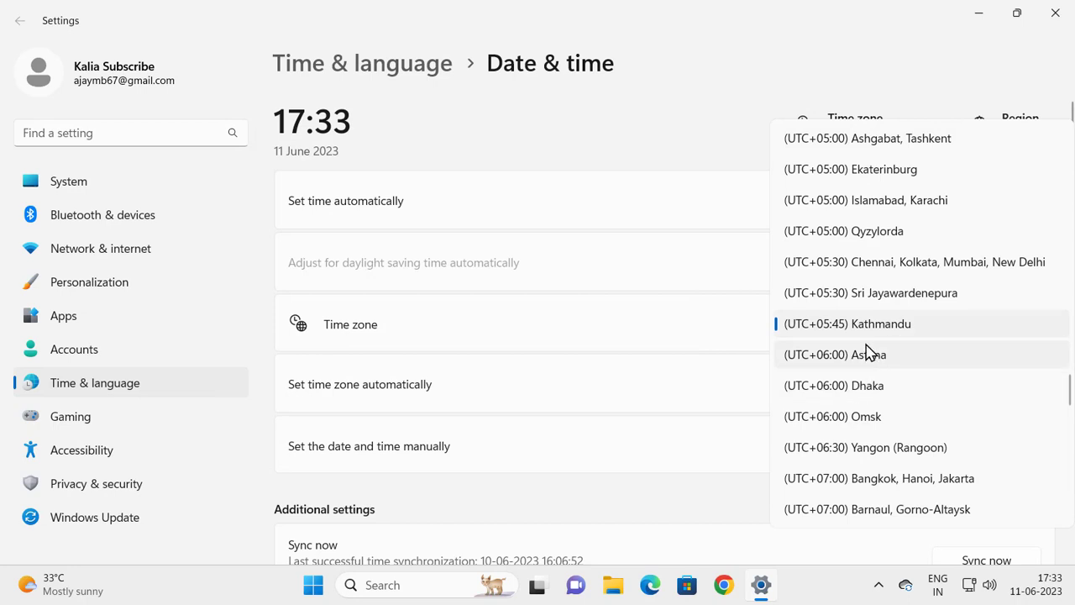
scroll(876, 366, "down", 3)
scroll(888, 341, "down", 9)
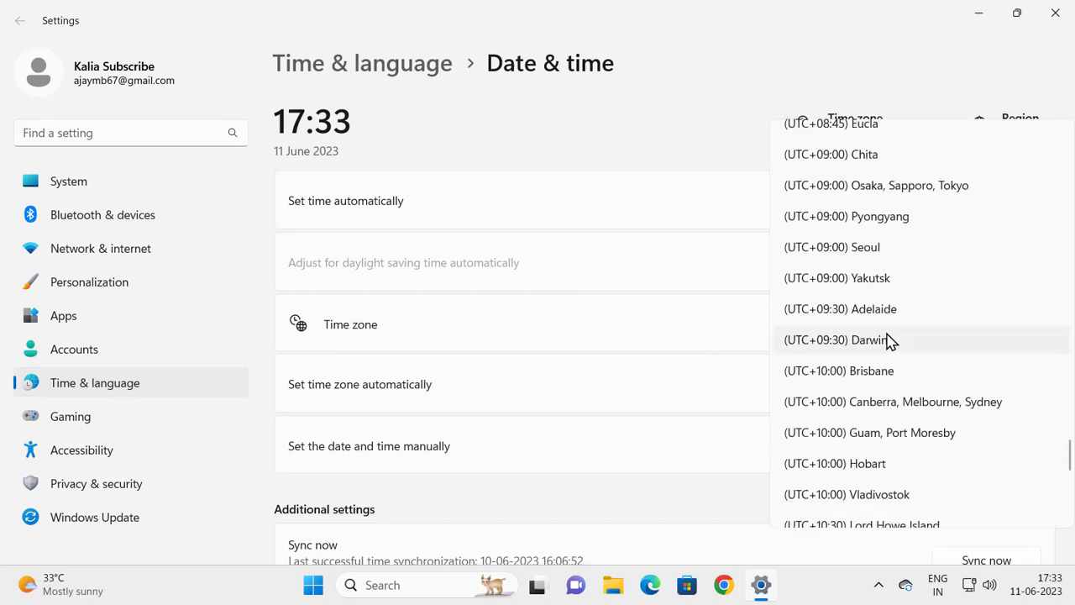
scroll(889, 378, "down", 2)
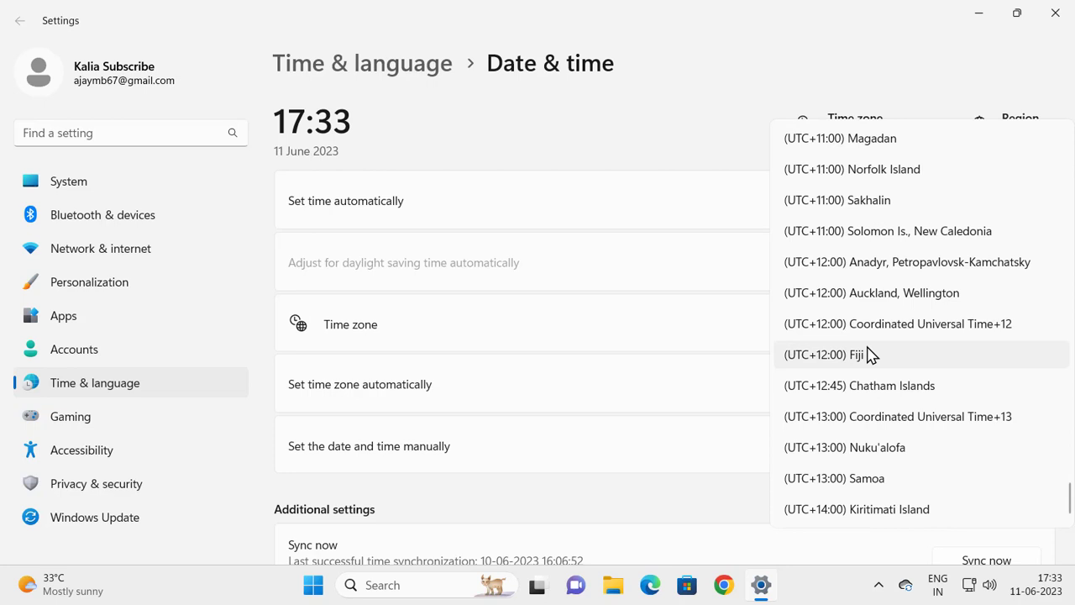
scroll(870, 361, "up", 7)
scroll(875, 366, "up", 3)
scroll(899, 395, "up", 4)
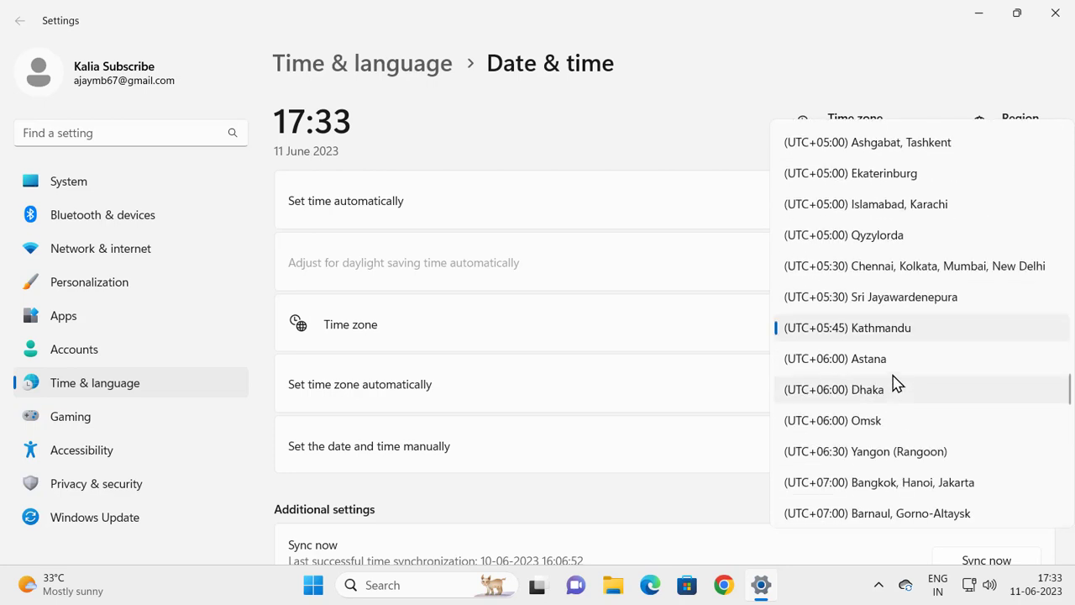
left_click(916, 394)
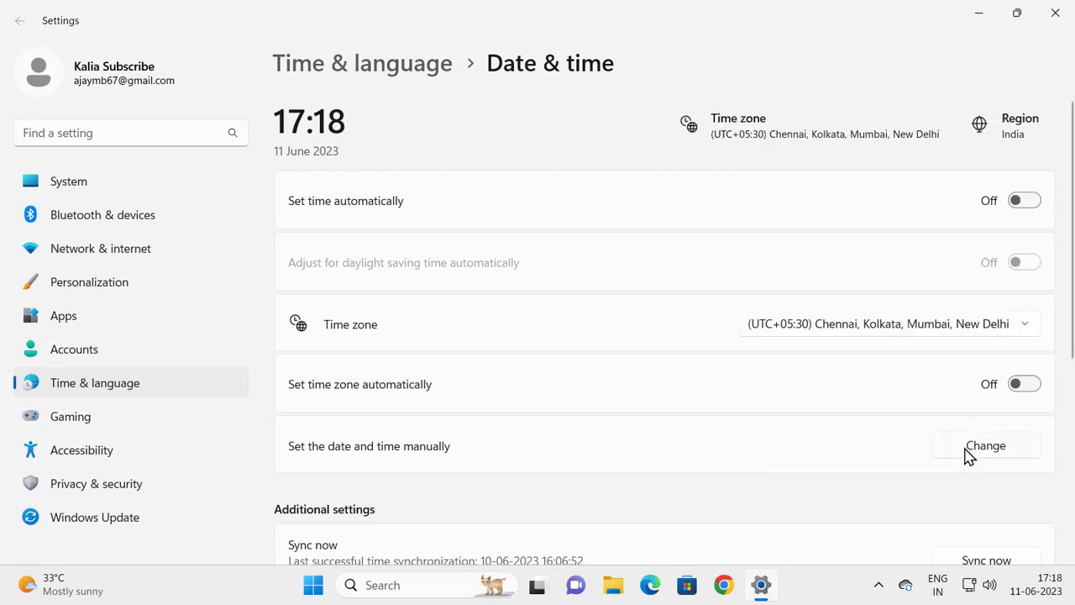
Step: Turn automatic time setting back on and close Settings
left_click(1024, 202)
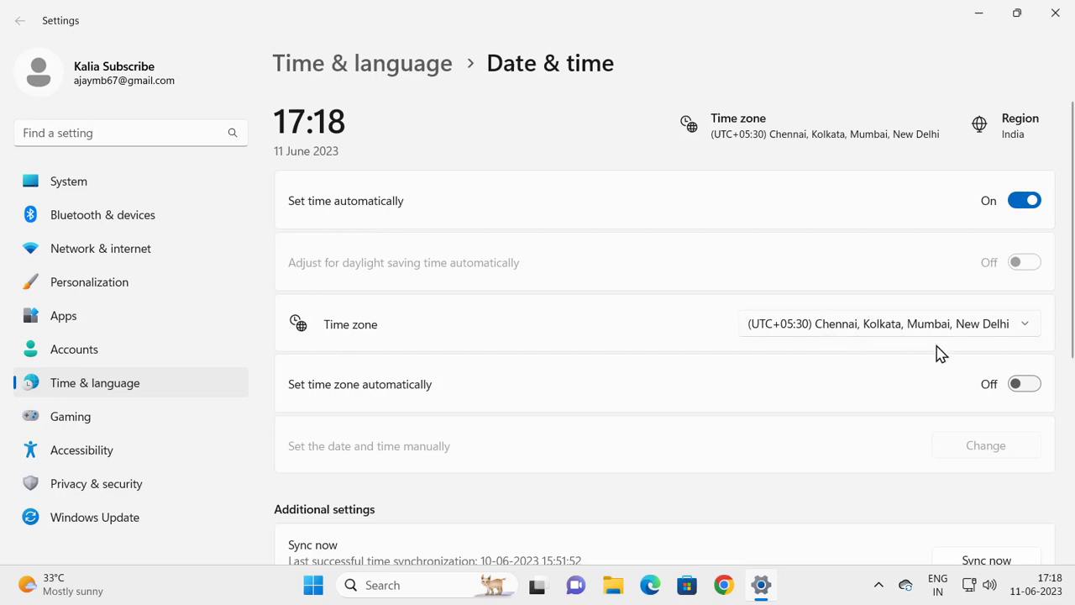
left_click(1059, 16)
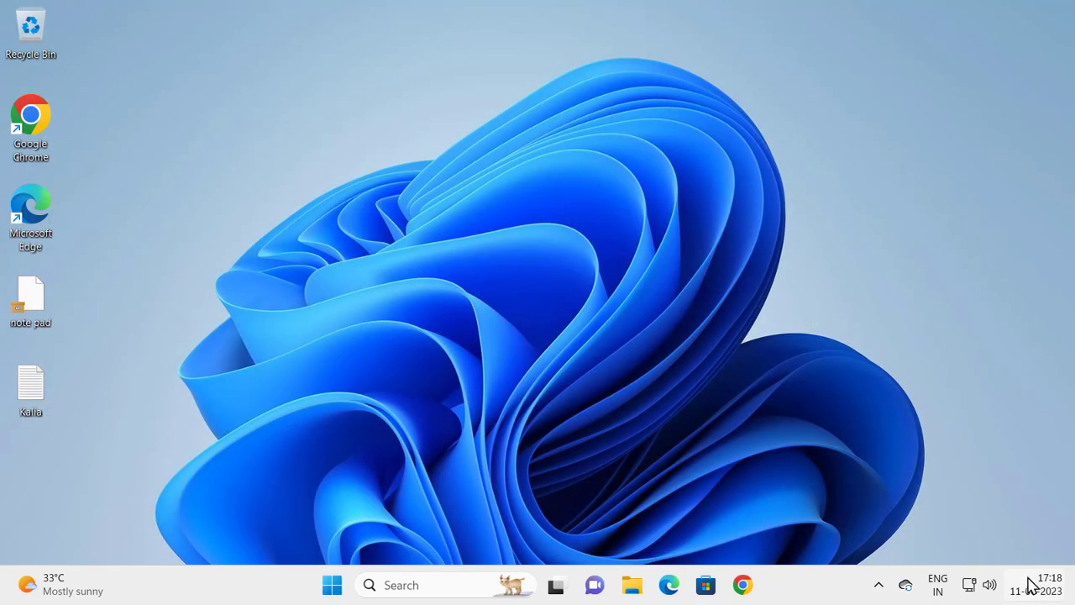
mouse_move(1047, 592)
right_click(459, 265)
left_click(491, 315)
Step: Search Windows for "inst" and open the Installed apps settings
left_click(426, 585)
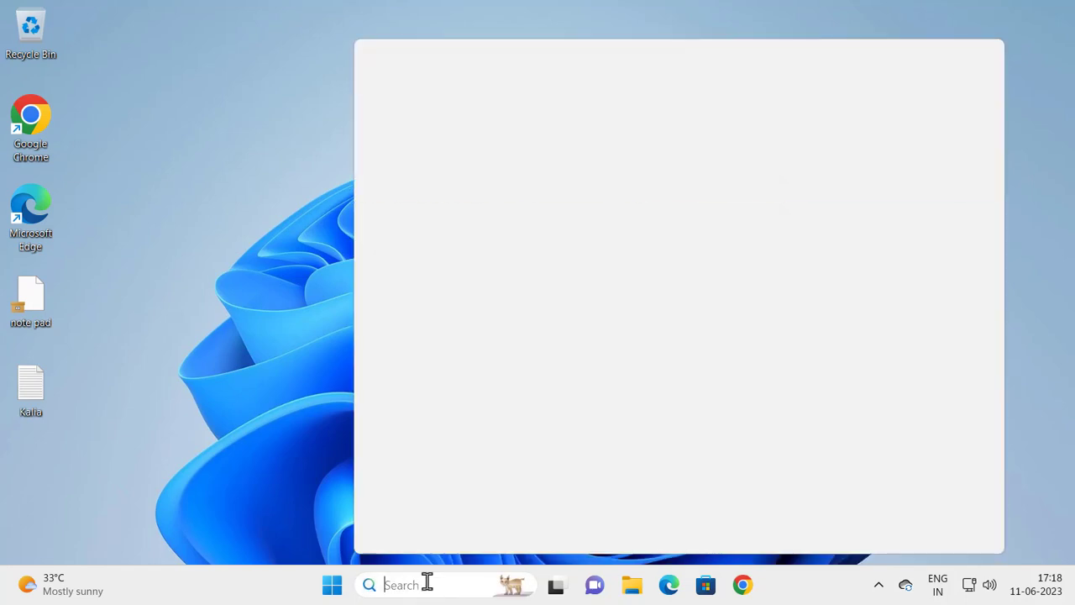
type("inst")
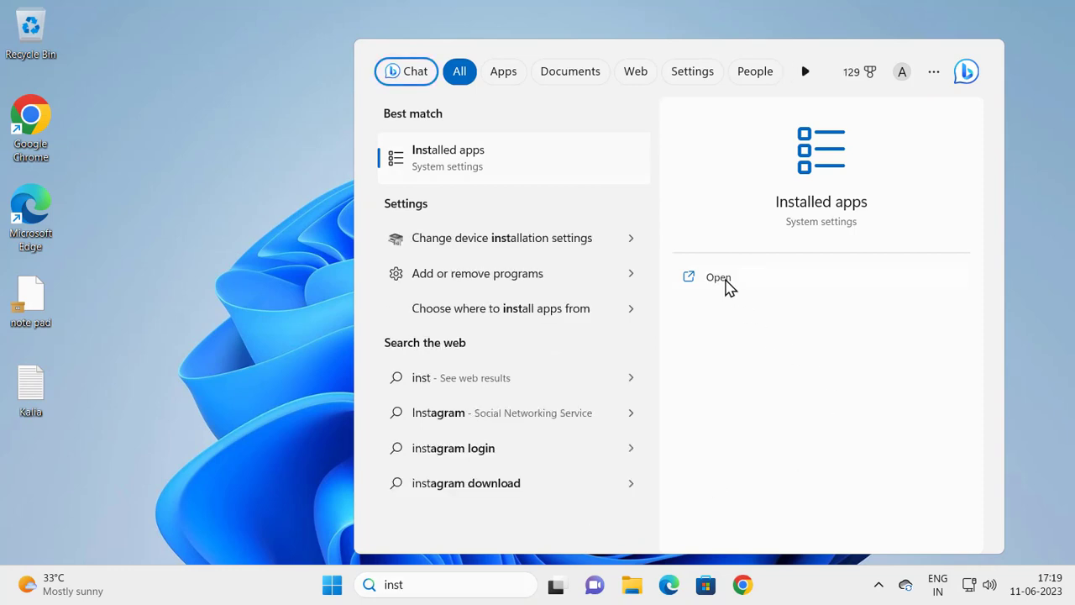
left_click(719, 278)
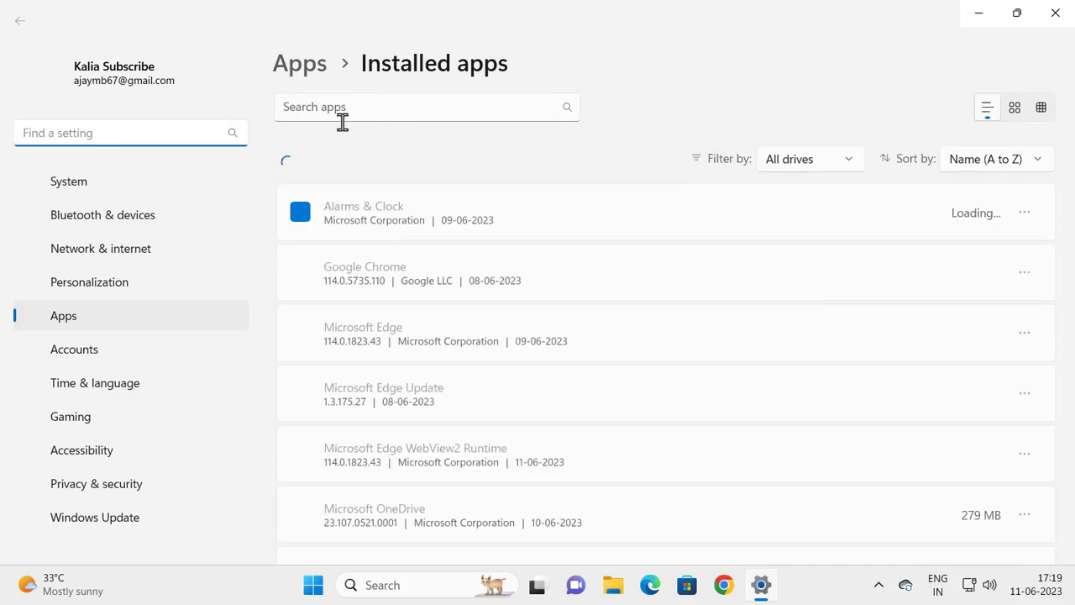
Step: Filter the installed apps by "Microsoft sto" and open the advanced options of Microsoft Store
left_click(381, 117)
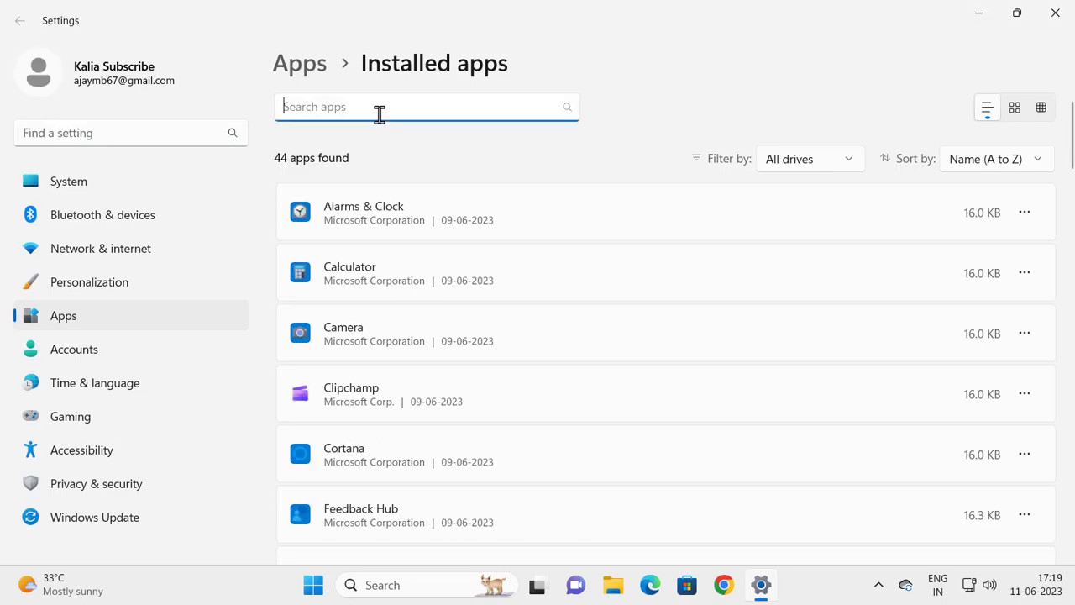
type("microso")
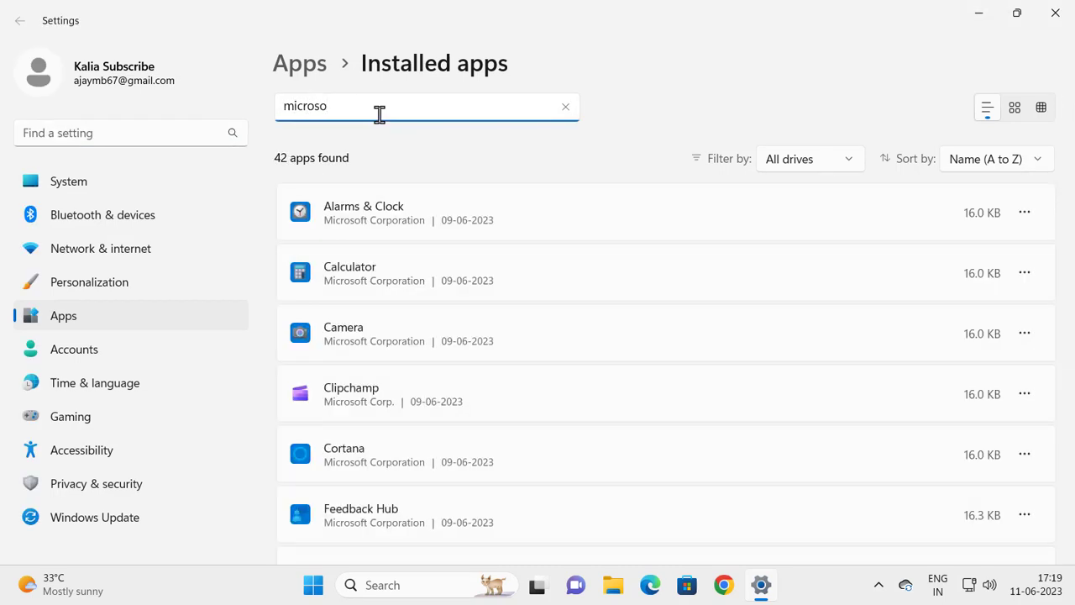
type("ft")
key("ctrl+a")
type("Microsoft sto")
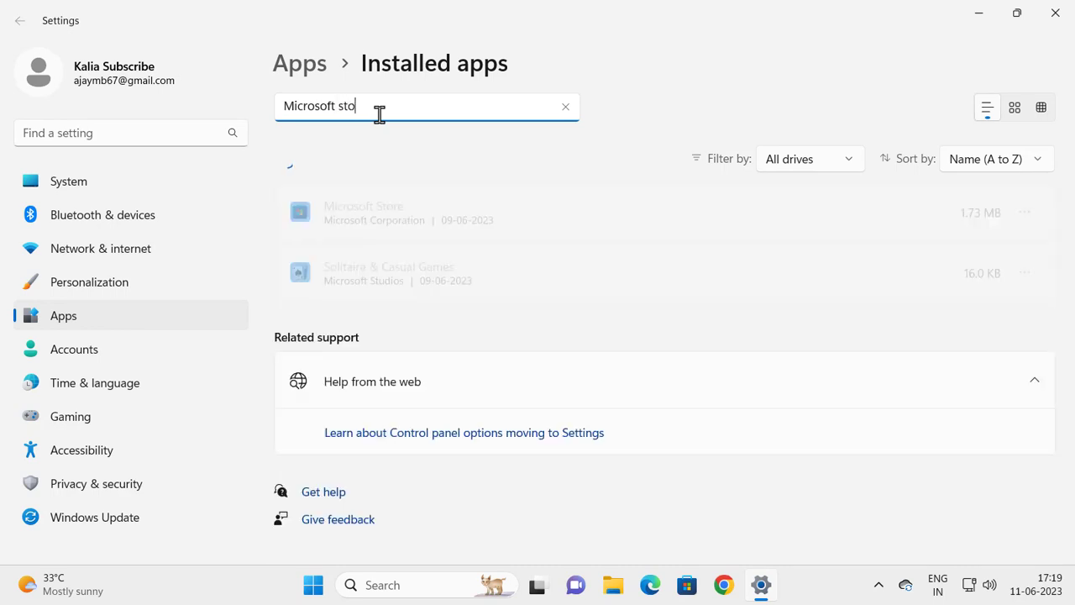
left_click(1026, 216)
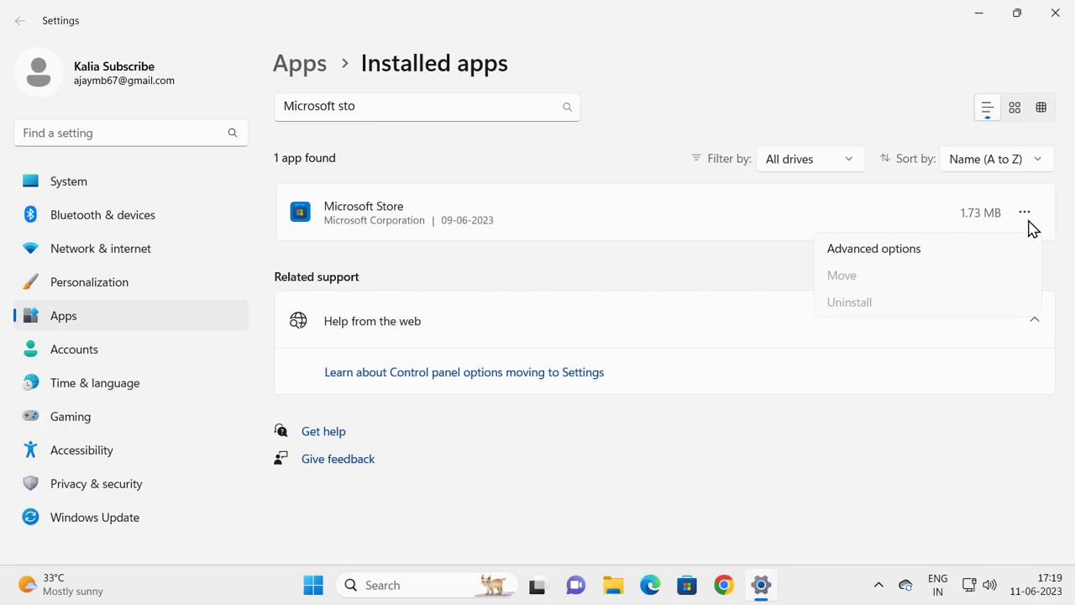
left_click(893, 256)
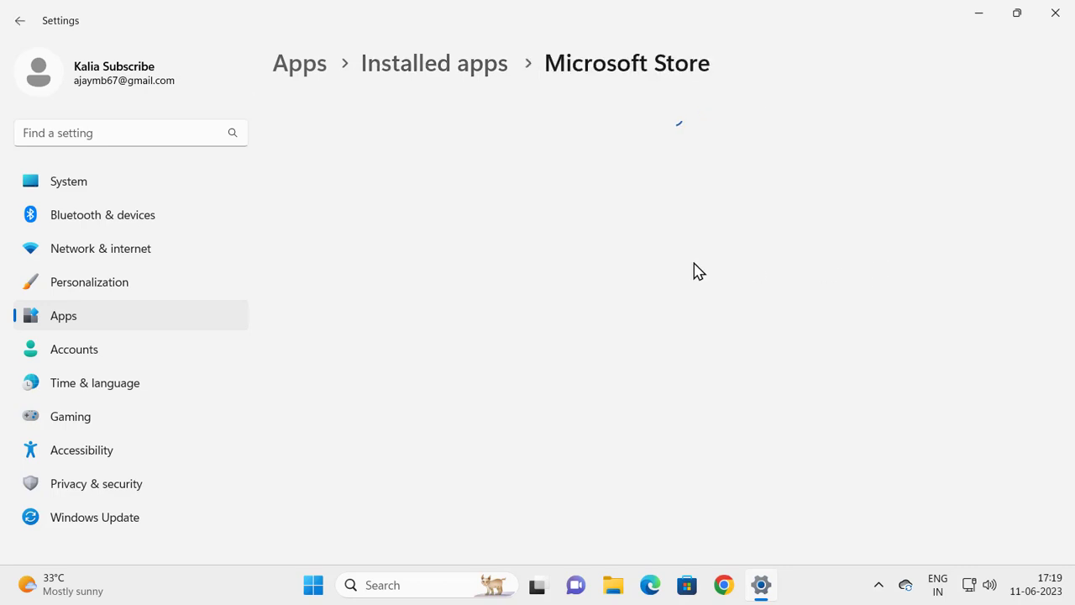
Step: Repair the Microsoft Store app and close Settings
scroll(495, 290, "down", 3)
scroll(494, 290, "down", 6)
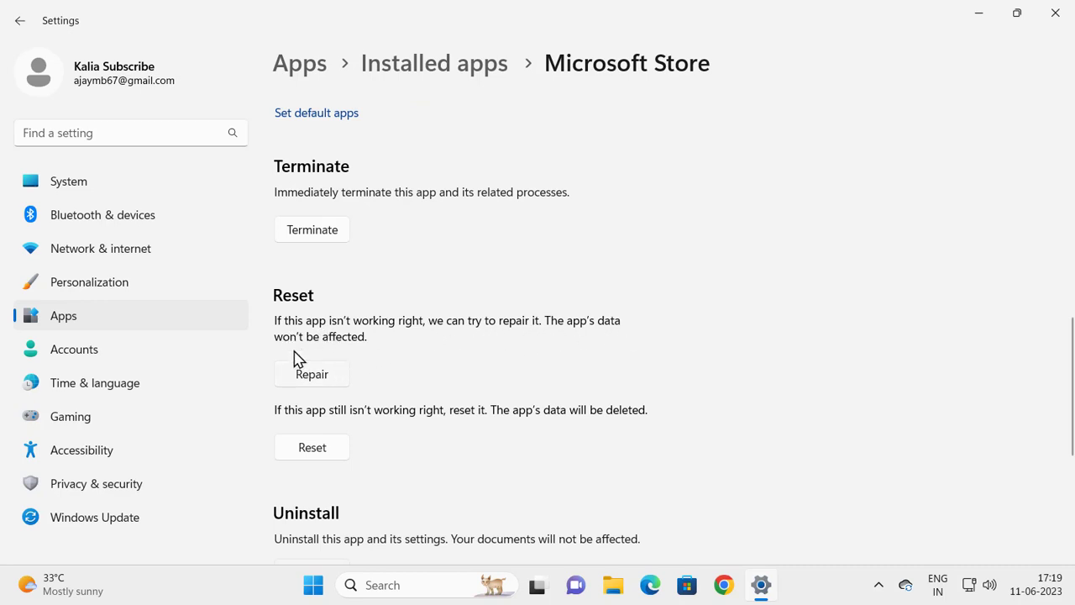
left_click(339, 379)
left_click(1057, 15)
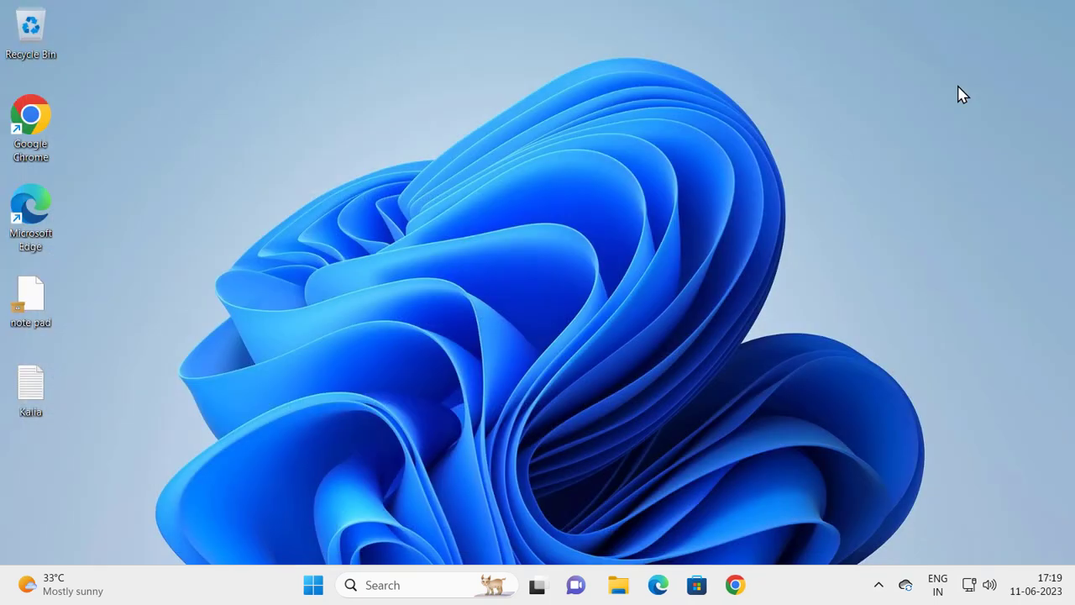
Step: Search Windows for "ser", open the Services app and maximize its window
left_click(407, 588)
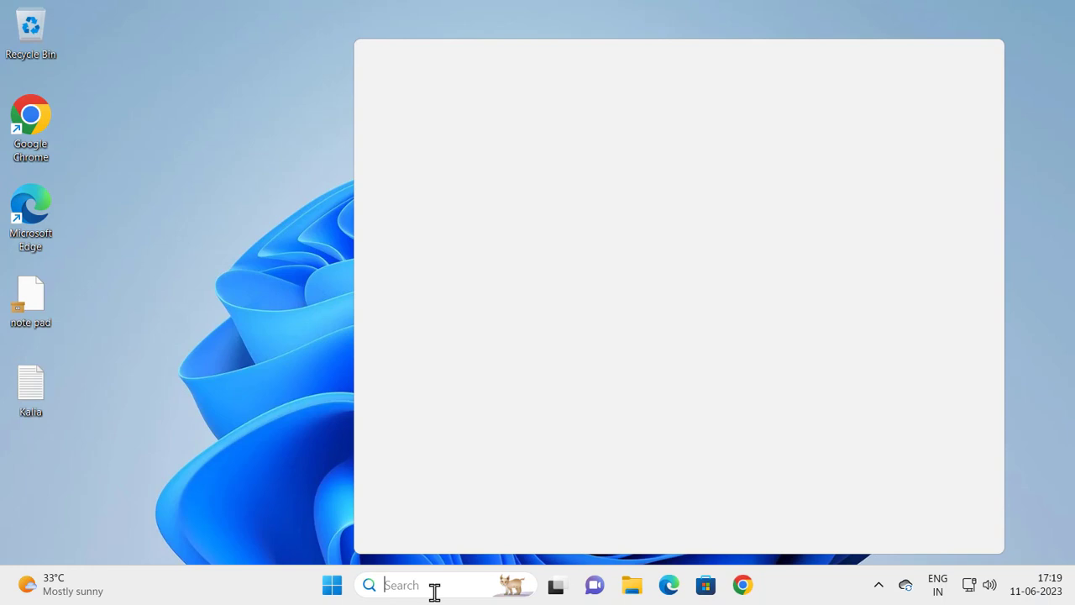
type("ser")
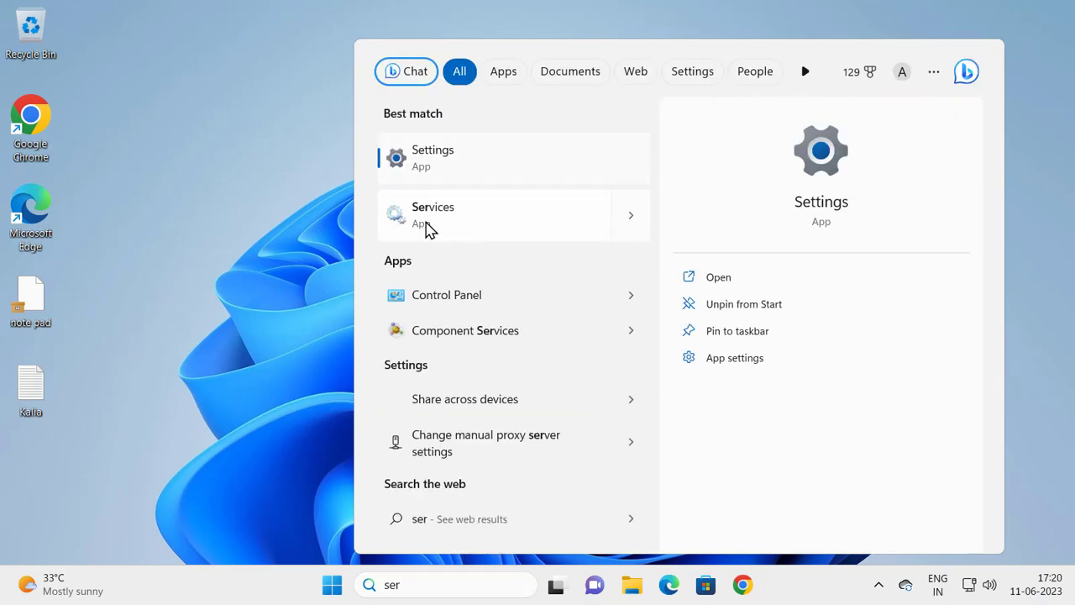
right_click(426, 229)
left_click(466, 244)
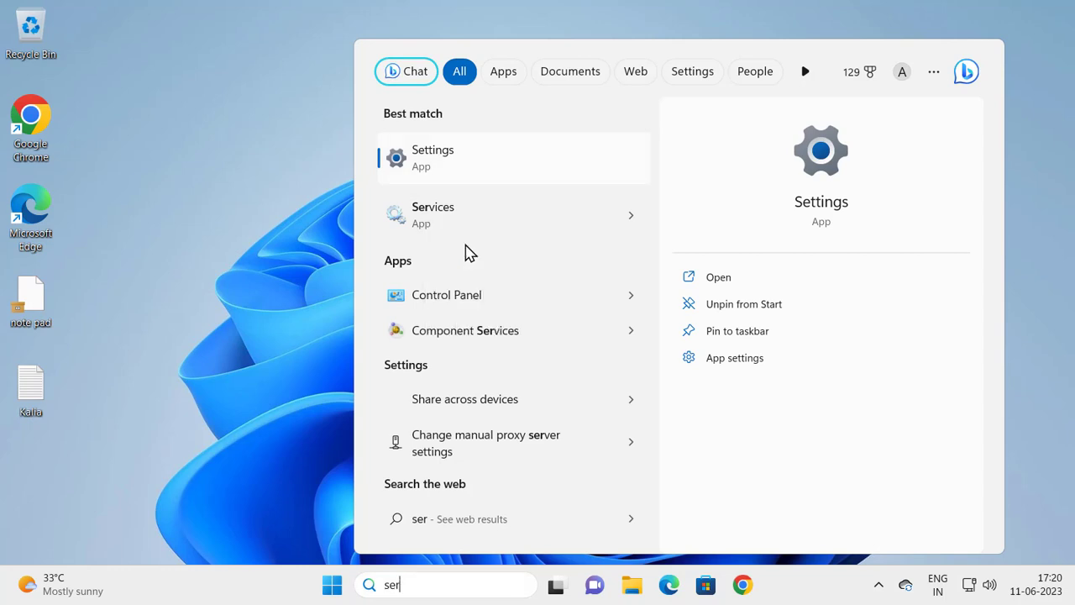
key("Escape")
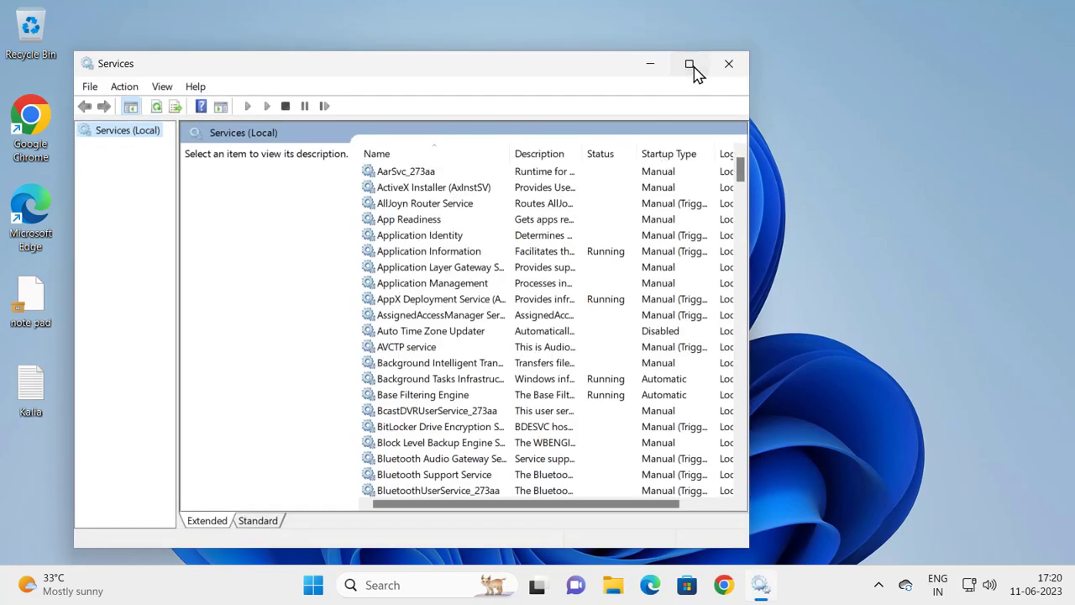
left_click(689, 65)
Step: Find Microsoft Store Install Service in the list of local services and open its properties
left_click(351, 196)
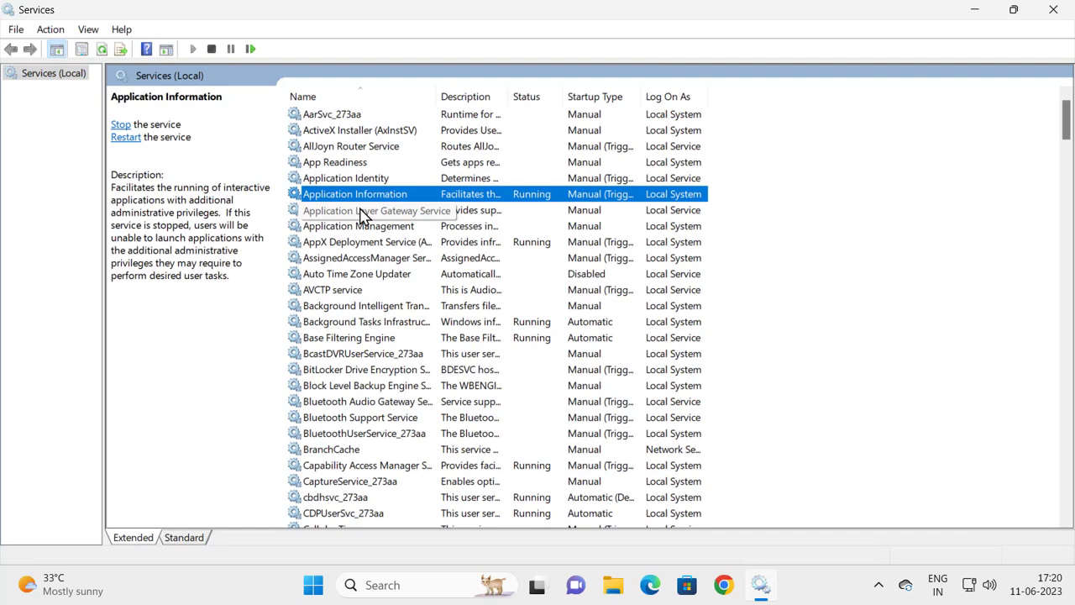
key("m")
key("Down")
key("Down")
key("Down")
key("Down")
key("Down")
key("Down")
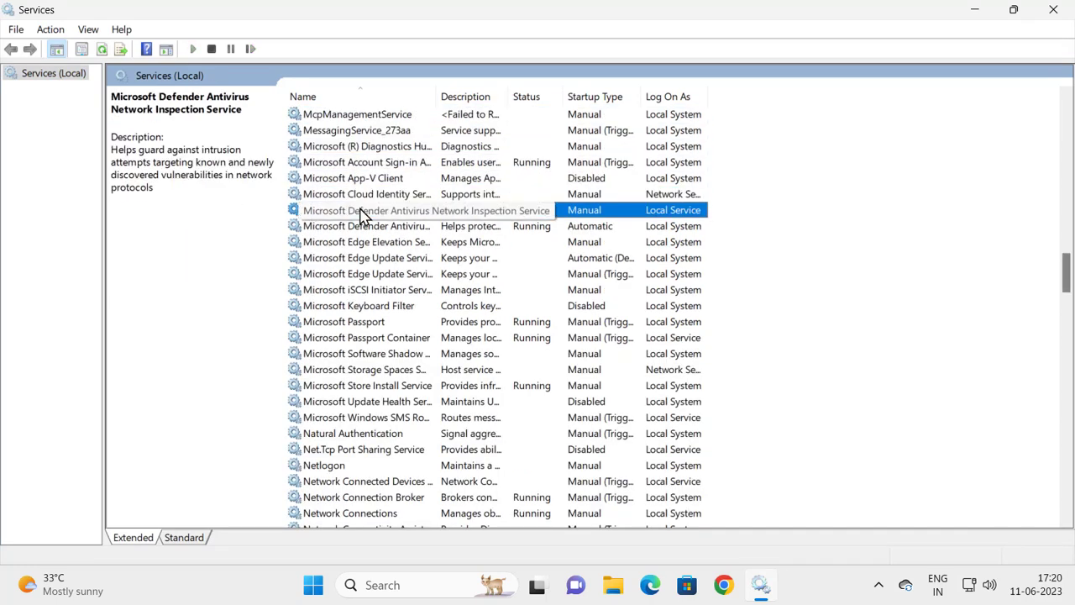
key("Down")
key("Down")
key("Down")
key("Down")
key("Down")
key("Down")
key("Down")
key("Down")
key("Down")
key("Down")
key("Down")
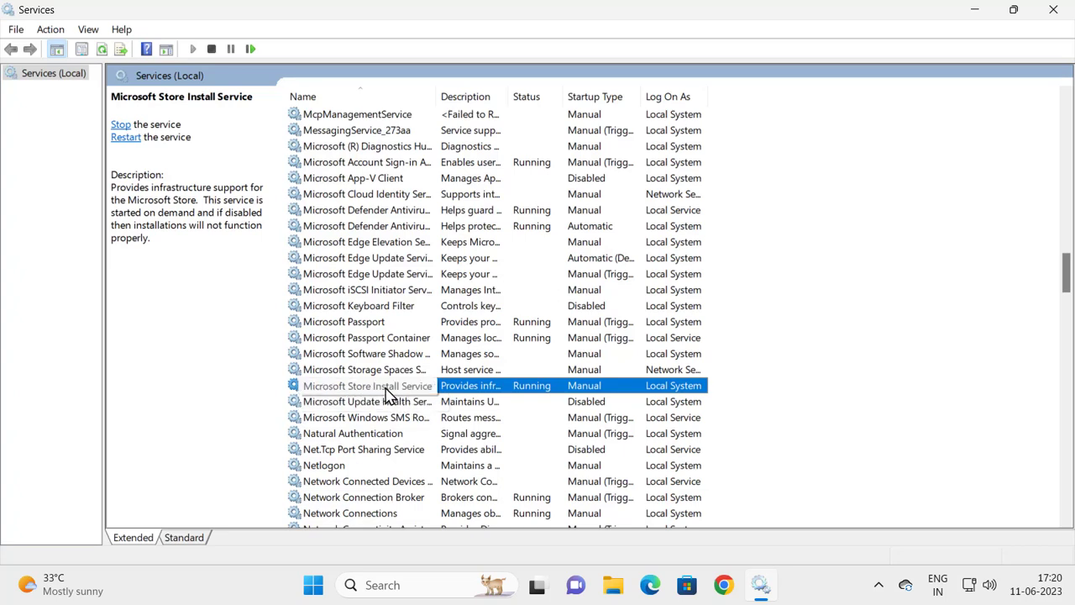
double_click(389, 396)
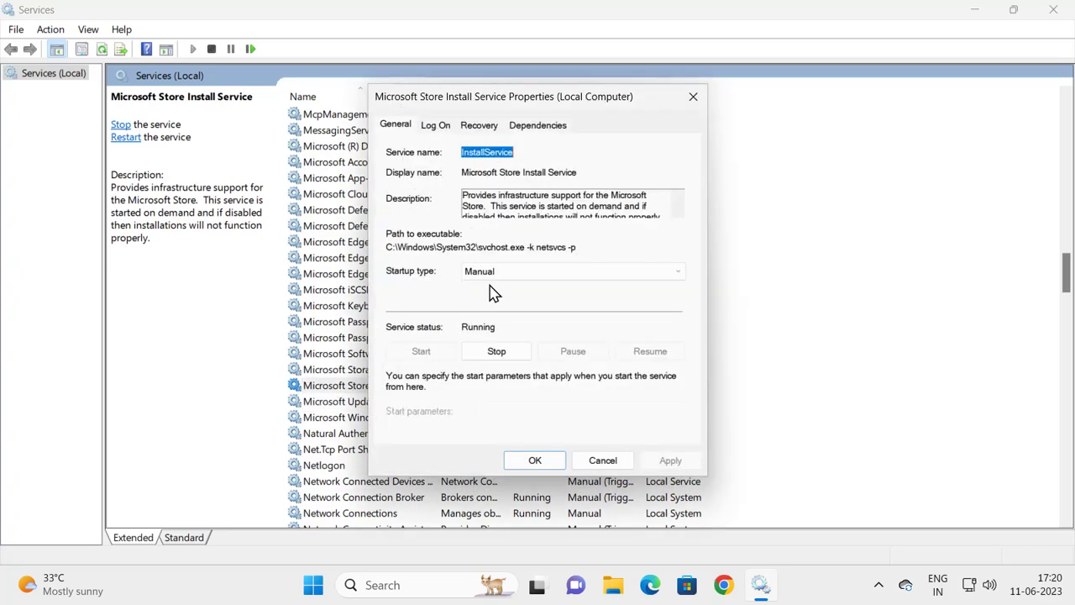
Step: Set the startup type of Microsoft Store Install Service to Automatic, apply the change and close the properties
left_click(489, 277)
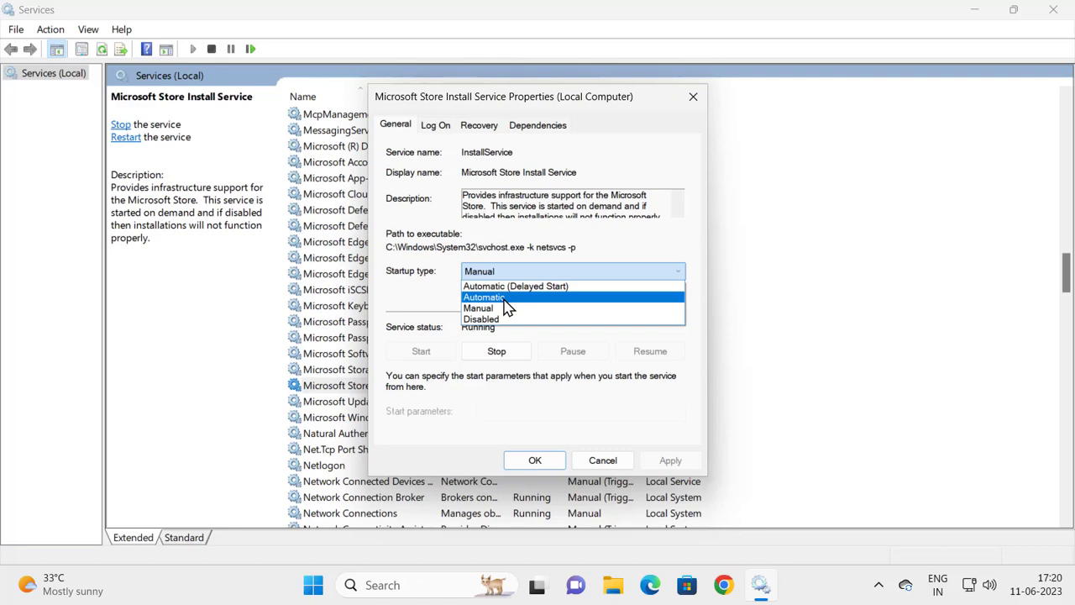
left_click(500, 304)
left_click(669, 461)
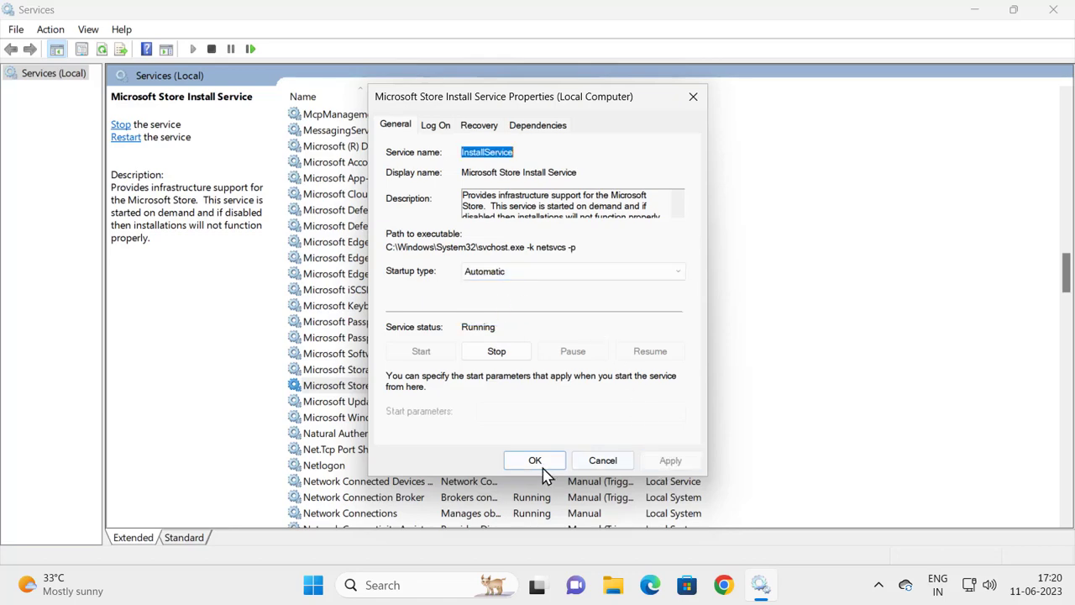
left_click(540, 466)
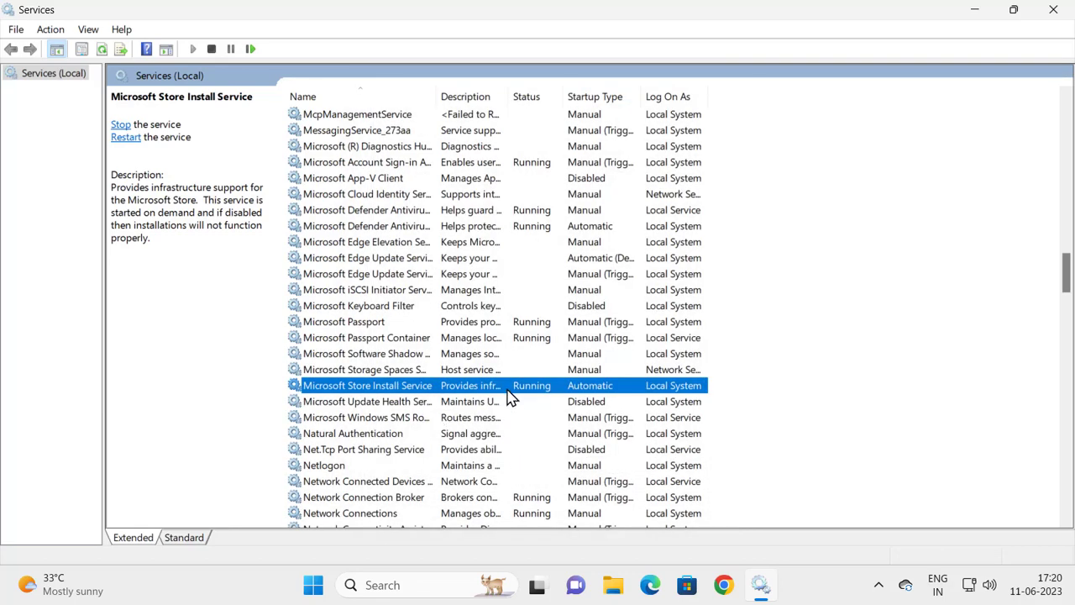
Step: Restart Microsoft Store Install Service and close the Services window
right_click(410, 394)
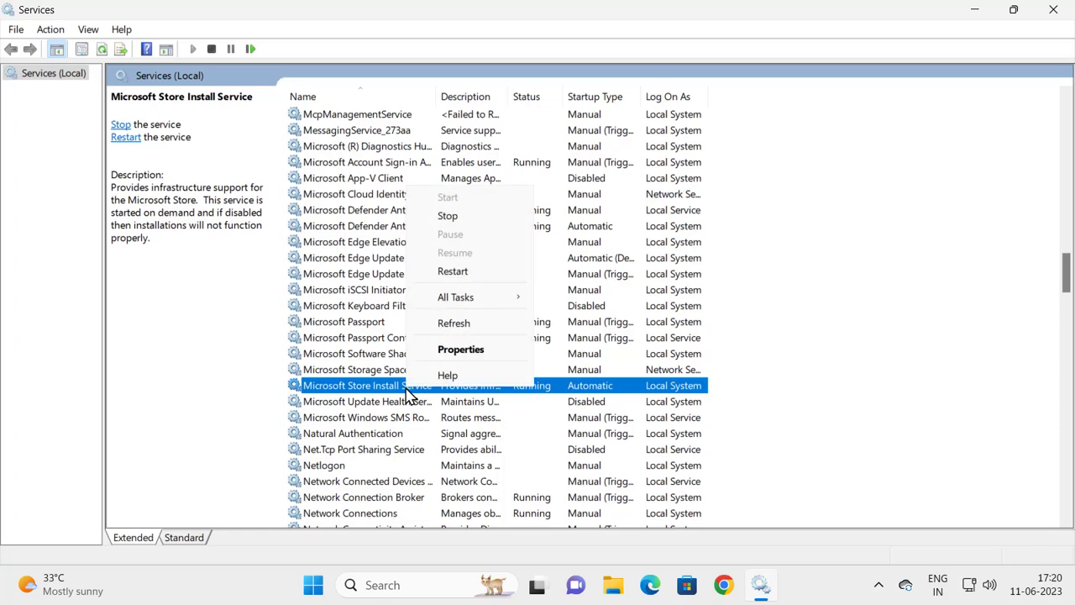
left_click(443, 273)
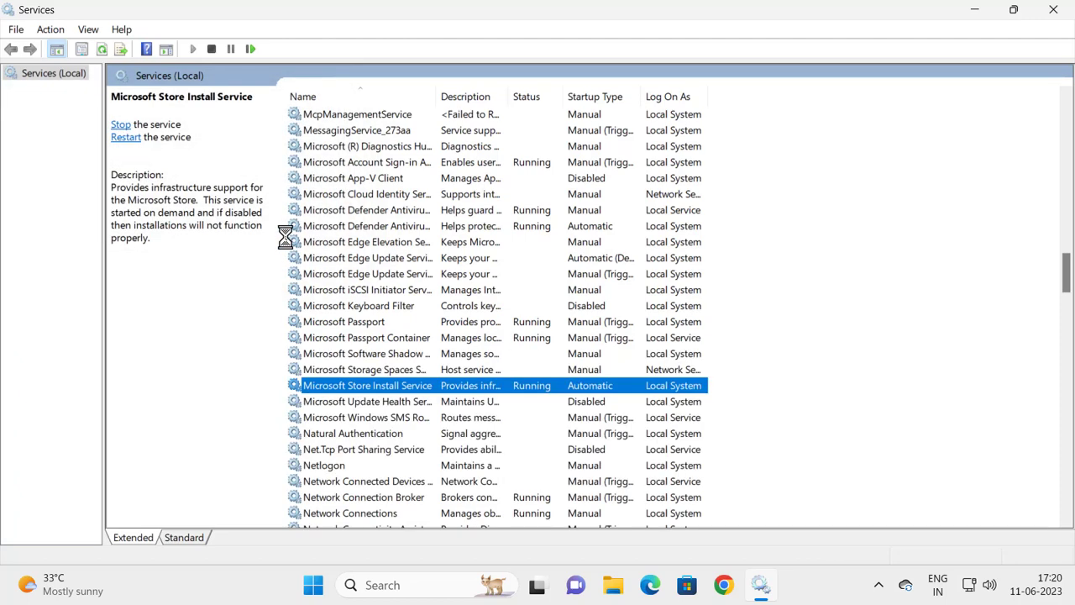
left_click(837, 231)
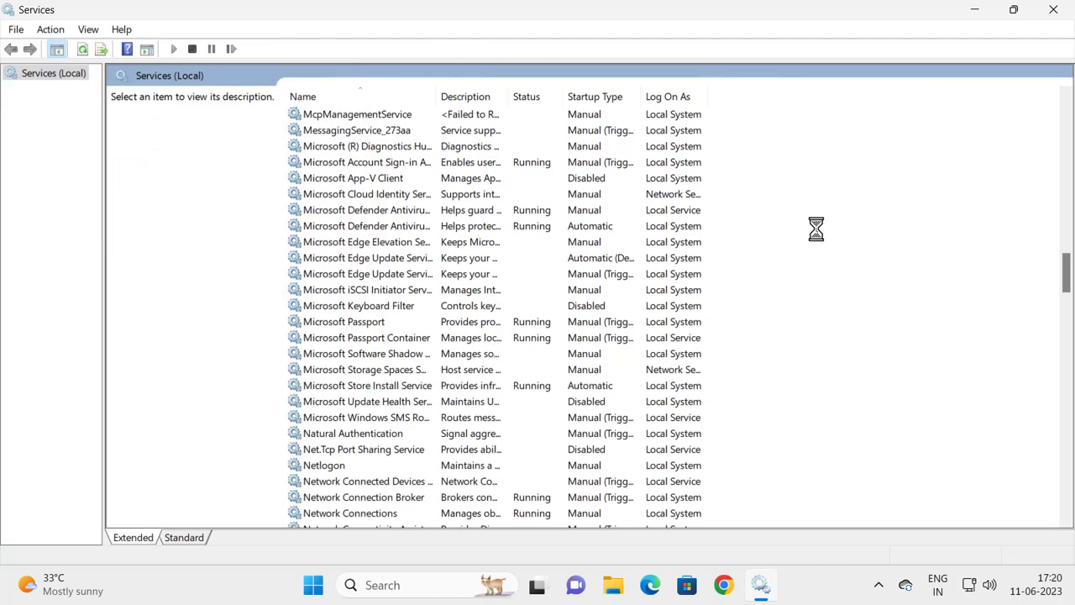
left_click(1053, 10)
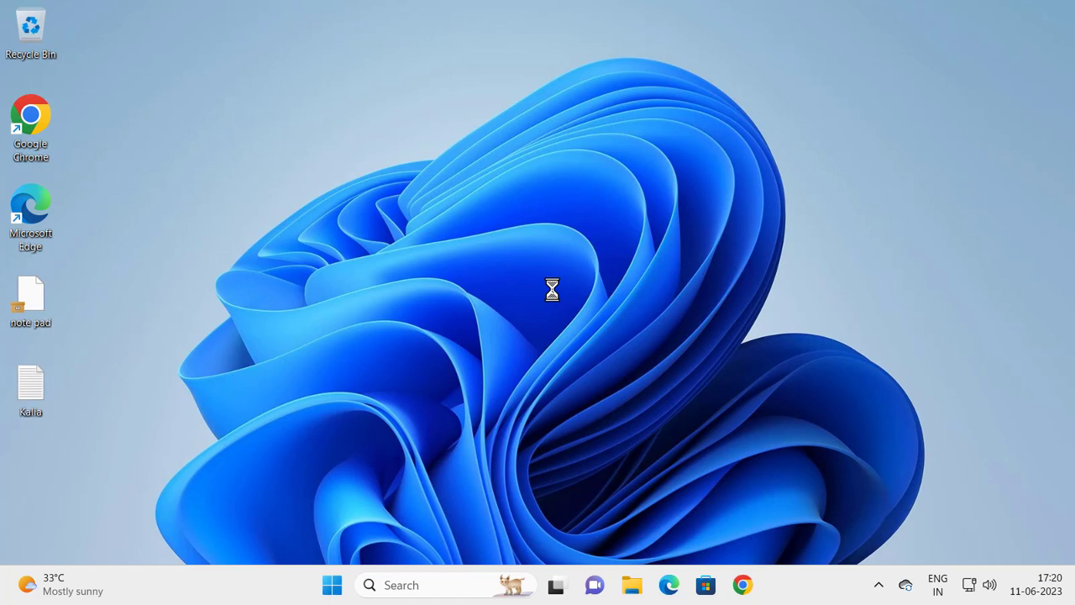